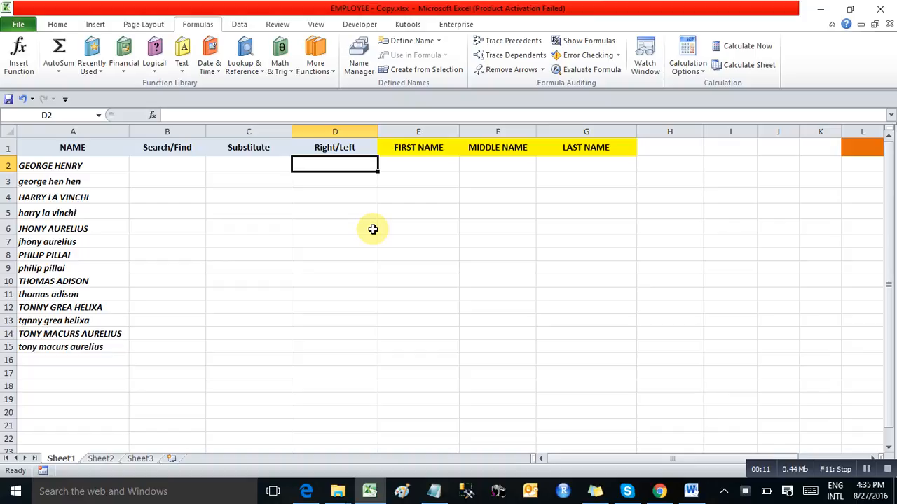
{"action": "key", "text": "Left"}
{"action": "key", "text": "Left"}
{"action": "key", "text": "Right"}
{"action": "key", "text": "Right"}
{"action": "key", "text": "Right"}
{"action": "key", "text": "Right"}
{"action": "key", "text": "Right"}
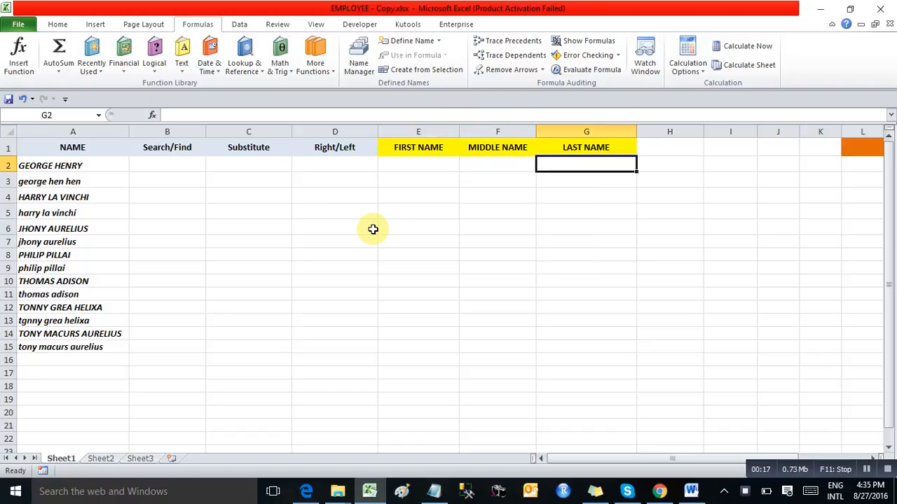
{"action": "key", "text": "Left"}
{"action": "key", "text": "Left"}
{"action": "key", "text": "Left"}
{"action": "key", "text": "Left"}
{"action": "key", "text": "Left"}
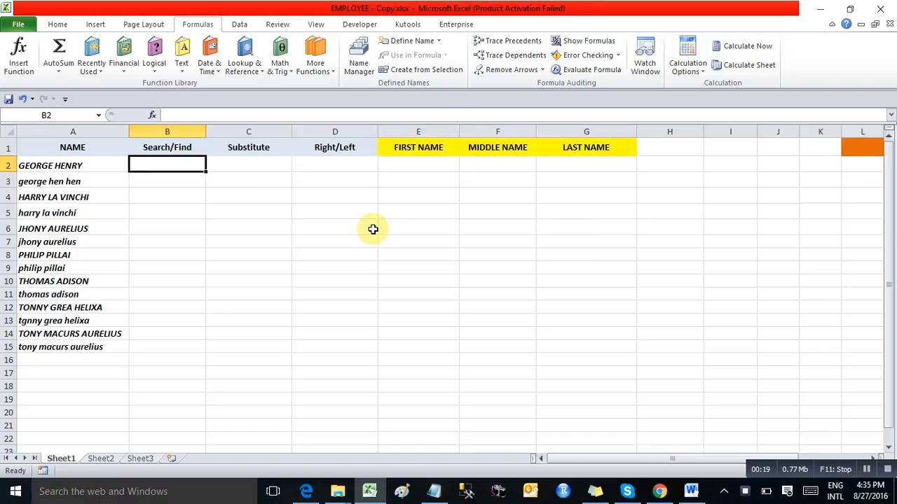
{"action": "key", "text": "Right"}
{"action": "key", "text": "Right"}
Enter the formula =SEARCH("G",A2) in cell B2 under Search/Find.
{"action": "key", "text": "Left"}
{"action": "key", "text": "Left"}
{"action": "type", "text": "="}
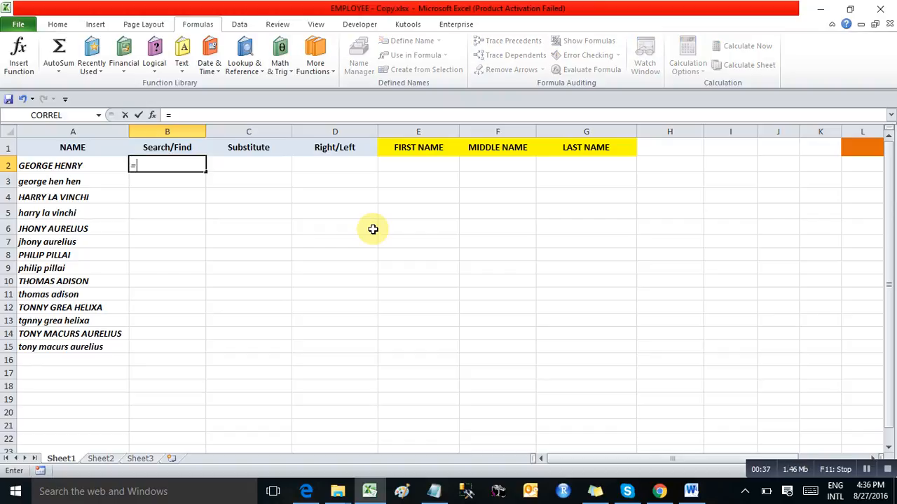
{"action": "type", "text": "se"}
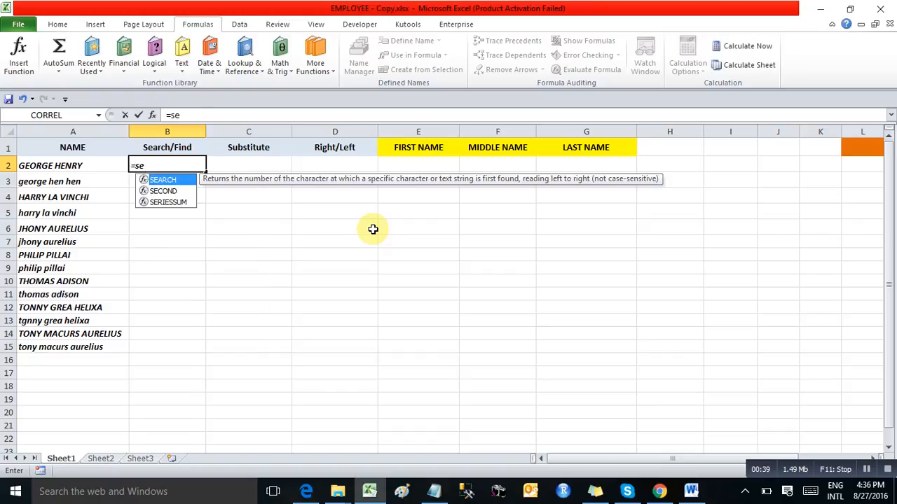
{"action": "key", "text": "Tab"}
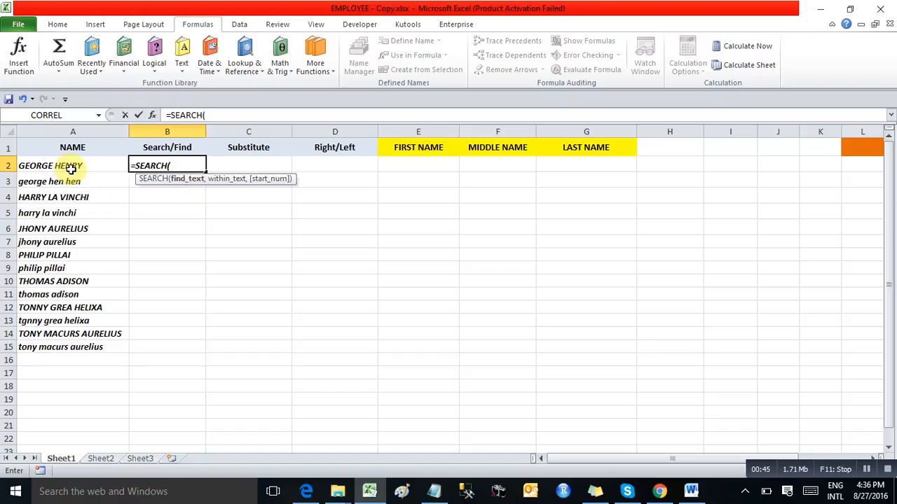
{"action": "type", "text": "\"\""}
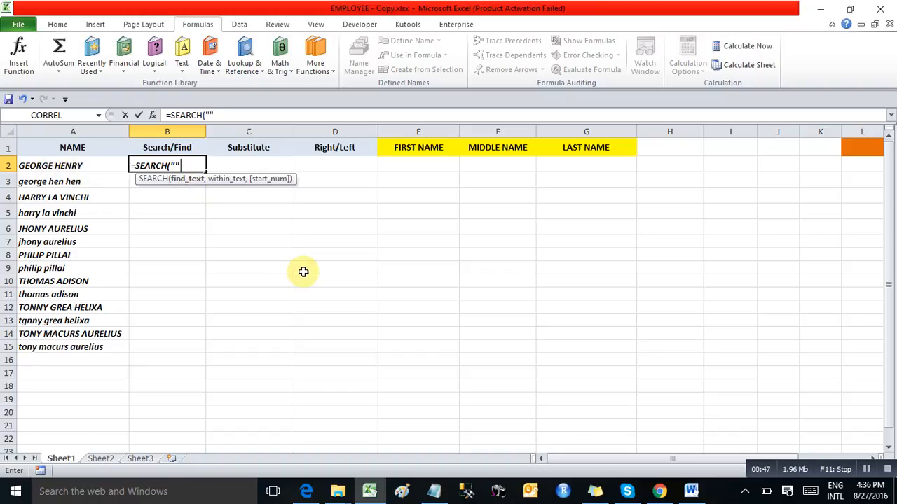
{"action": "type", "text": "G\"\""}
{"action": "type", "text": ","}
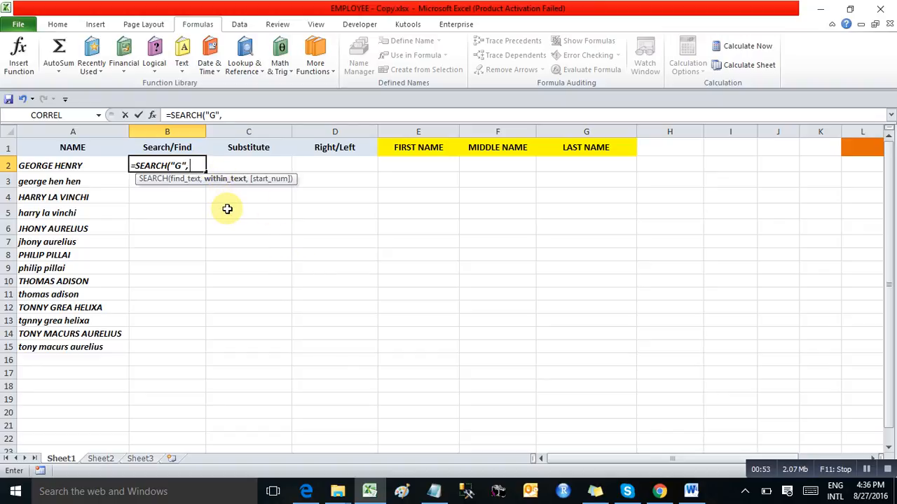
{"action": "key", "text": "Left"}
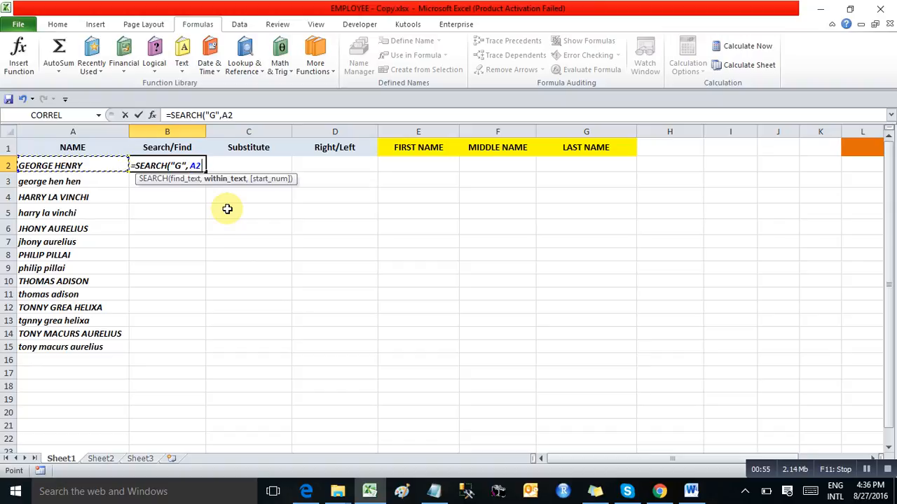
{"action": "type", "text": ")"}
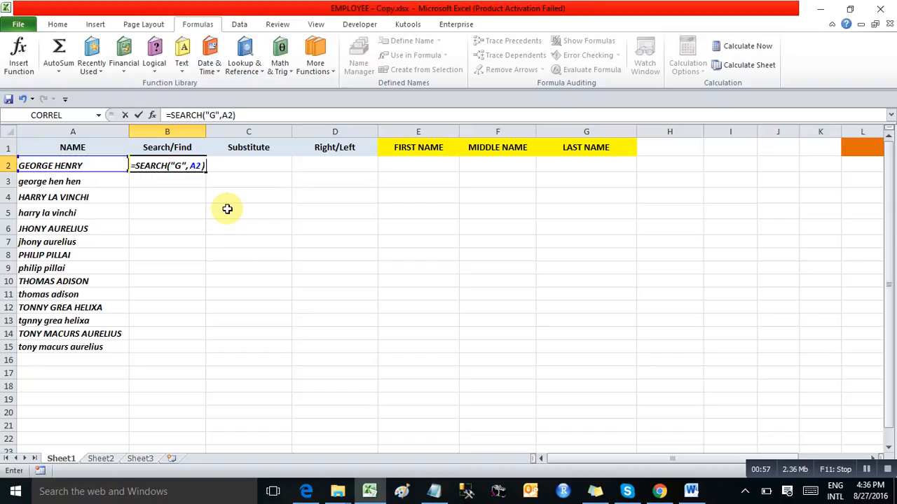
{"action": "key", "text": "Return"}
Fill the SEARCH formula down the Search/Find column from B2 to B15.
{"action": "key", "text": "Left"}
{"action": "key", "text": "ctrl+Down"}
{"action": "key", "text": "Right"}
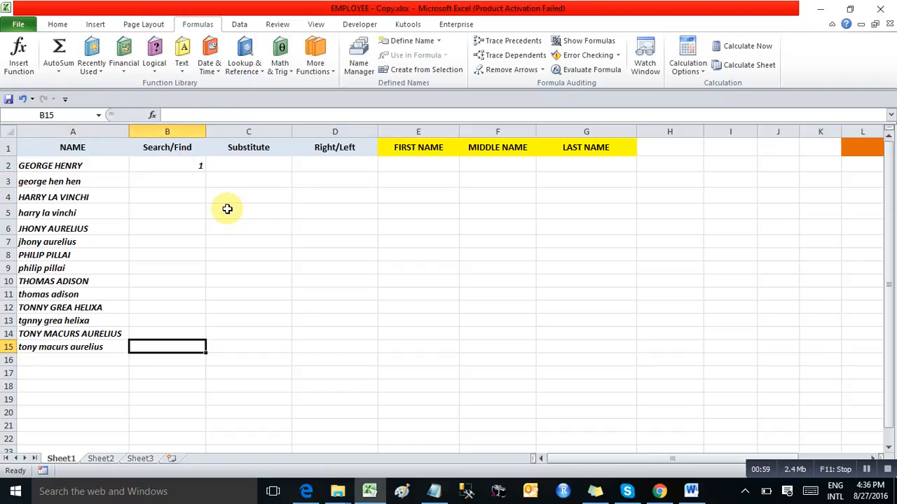
{"action": "key", "text": "ctrl+shift+Up"}
{"action": "key", "text": "ctrl+d"}
{"action": "key", "text": "ctrl+Up"}
Examine the SEARCH results in column B against the uppercase and lowercase names in column A.
{"action": "key", "text": "Down"}
{"action": "key", "text": "Down"}
{"action": "key", "text": "Down"}
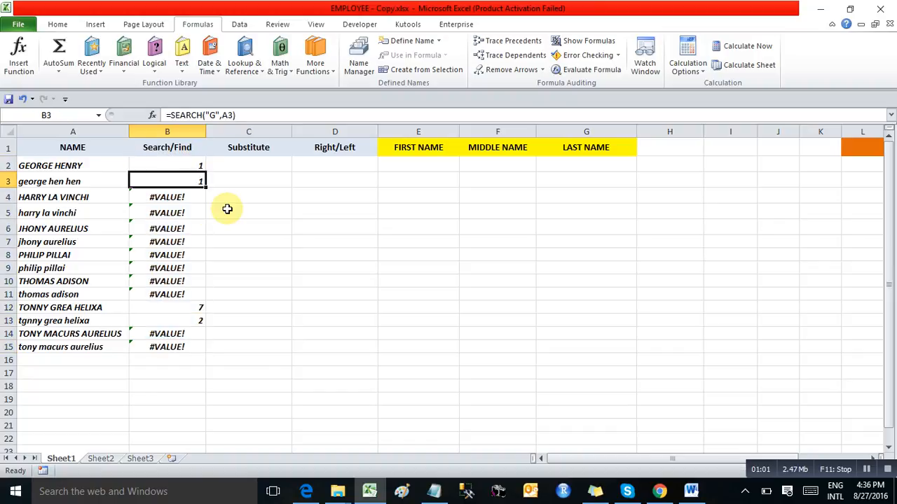
{"action": "key", "text": "Down"}
{"action": "key", "text": "Down"}
{"action": "key", "text": "Down"}
{"action": "key", "text": "Down"}
{"action": "key", "text": "Down"}
{"action": "key", "text": "Down"}
{"action": "key", "text": "Down"}
{"action": "key", "text": "Down"}
{"action": "key", "text": "Up"}
{"action": "key", "text": "Up"}
{"action": "key", "text": "Up"}
{"action": "key", "text": "Up"}
{"action": "key", "text": "Up"}
{"action": "key", "text": "Up"}
{"action": "key", "text": "Up"}
{"action": "key", "text": "Up"}
{"action": "key", "text": "Up"}
{"action": "key", "text": "Up"}
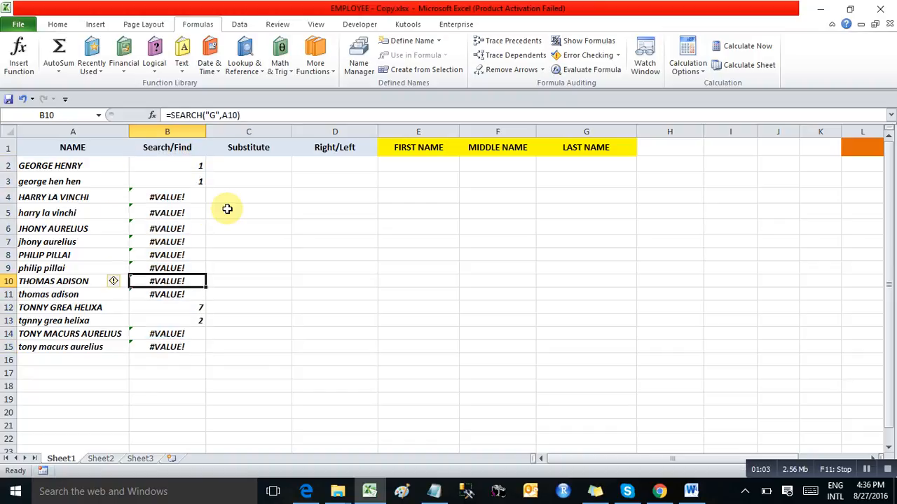
{"action": "key", "text": "Down"}
{"action": "key", "text": "Left"}
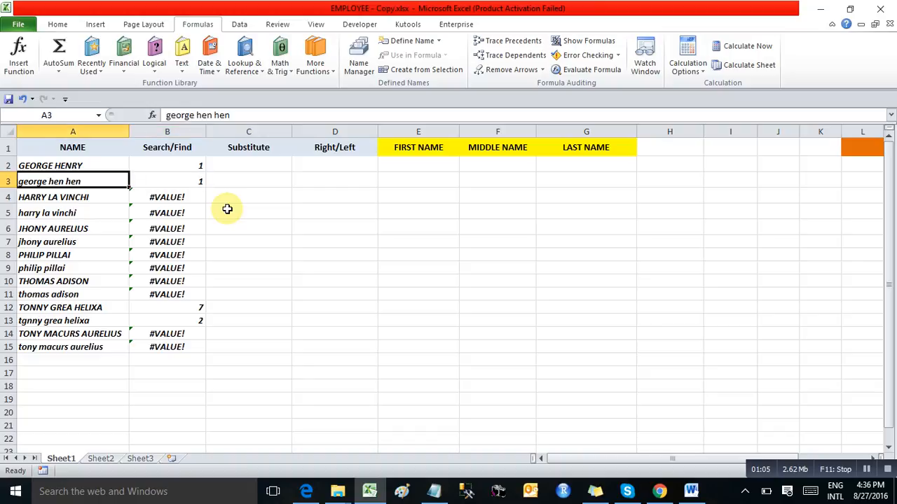
{"action": "key", "text": "Right"}
{"action": "key", "text": "Up"}
{"action": "key", "text": "Left"}
{"action": "key", "text": "Down"}
{"action": "key", "text": "Up"}
{"action": "key", "text": "Down"}
{"action": "key", "text": "Up"}
{"action": "key", "text": "Right"}
{"action": "key", "text": "Down"}
{"action": "key", "text": "Down"}
{"action": "key", "text": "Down"}
{"action": "key", "text": "Down"}
{"action": "key", "text": "Down"}
{"action": "key", "text": "Down"}
{"action": "key", "text": "Down"}
{"action": "key", "text": "Down"}
{"action": "key", "text": "Down"}
{"action": "key", "text": "Down"}
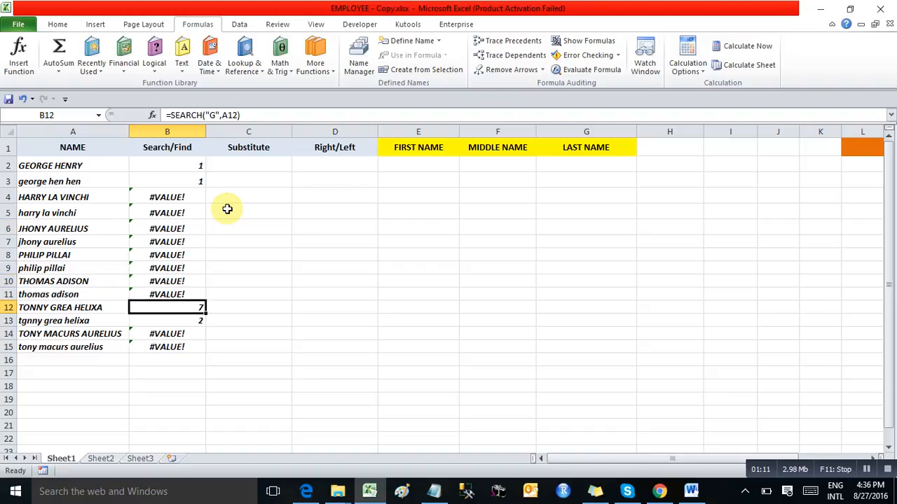
{"action": "key", "text": "Up"}
{"action": "key", "text": "Up"}
{"action": "key", "text": "Up"}
{"action": "key", "text": "Up"}
{"action": "key", "text": "Up"}
{"action": "key", "text": "Up"}
{"action": "key", "text": "Up"}
{"action": "key", "text": "Up"}
{"action": "key", "text": "Left"}
{"action": "key", "text": "Up"}
{"action": "key", "text": "Up"}
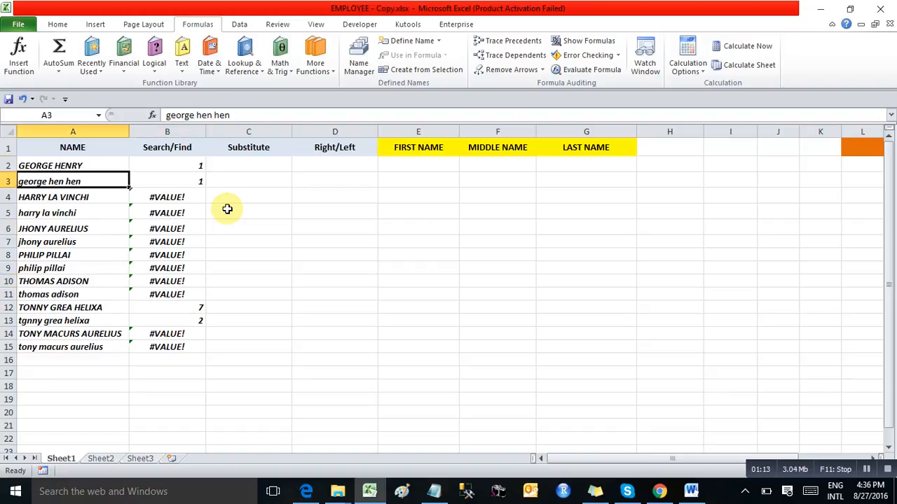
Add a start number of 2 to the SEARCH formula in B2, making it =SEARCH("G",A2,2).
{"action": "key", "text": "Right"}
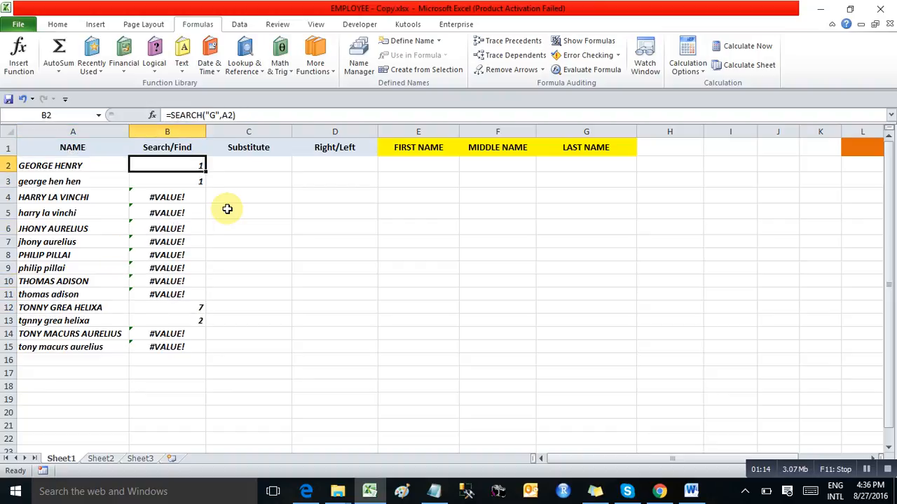
{"action": "left_click", "coordinate": [235, 115]}
{"action": "type", "text": ","}
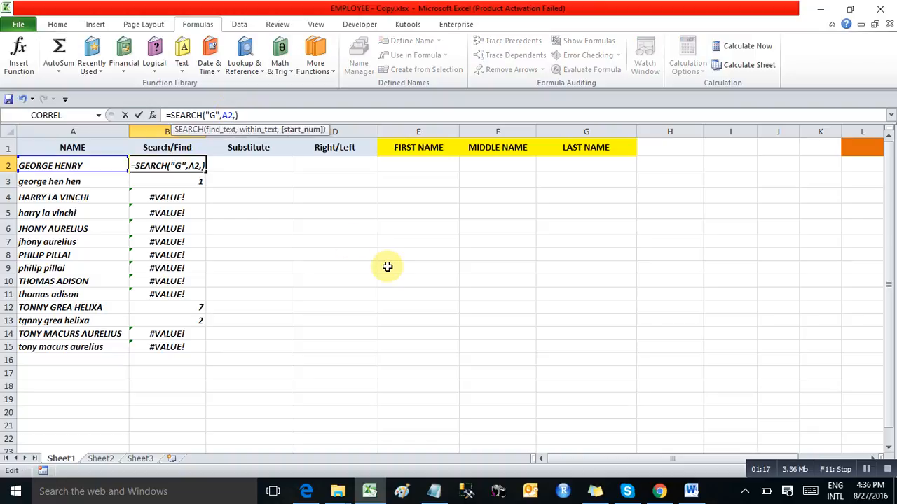
{"action": "type", "text": "2"}
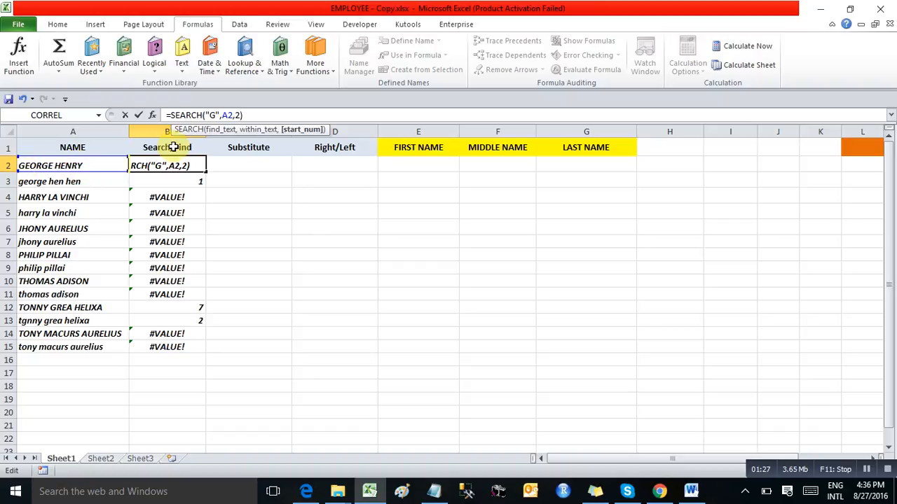
{"action": "key", "text": "Return"}
{"action": "key", "text": "Up"}
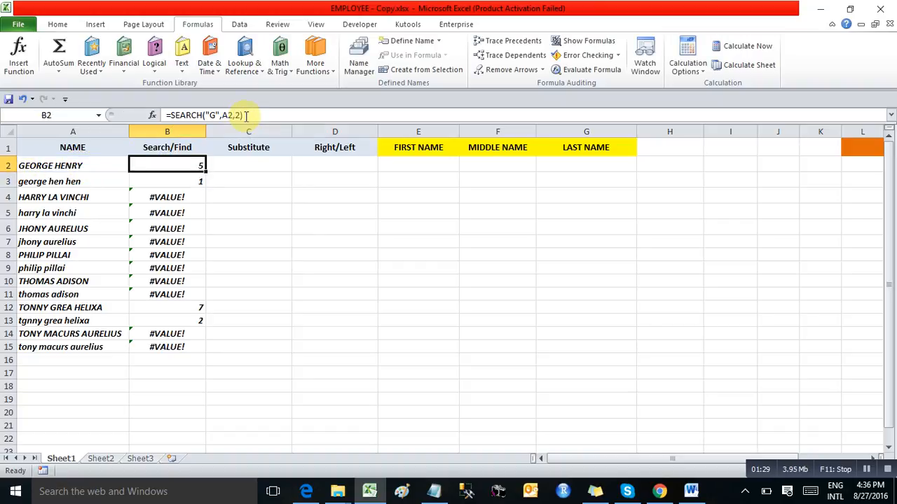
Enter =LEN(A2) in cell C2 to count the characters of the first name entry.
{"action": "left_click", "coordinate": [48, 166]}
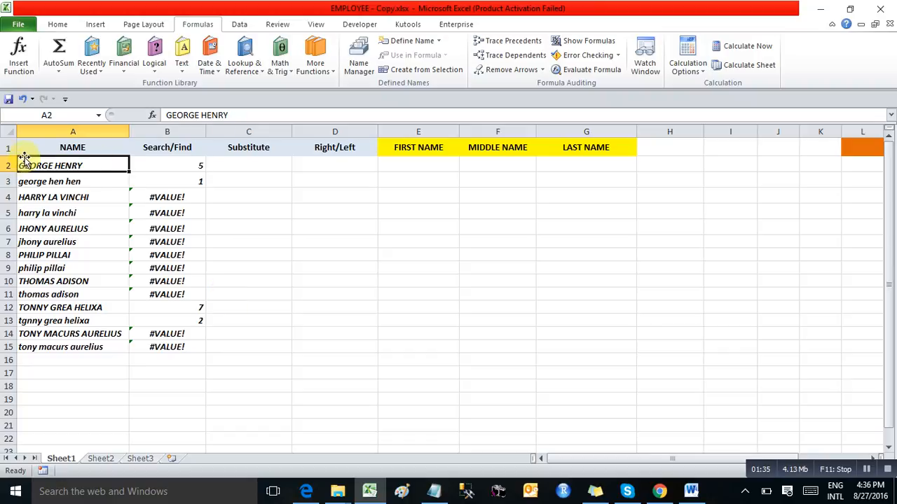
{"action": "key", "text": "Right"}
{"action": "key", "text": "Right"}
{"action": "type", "text": "=len"}
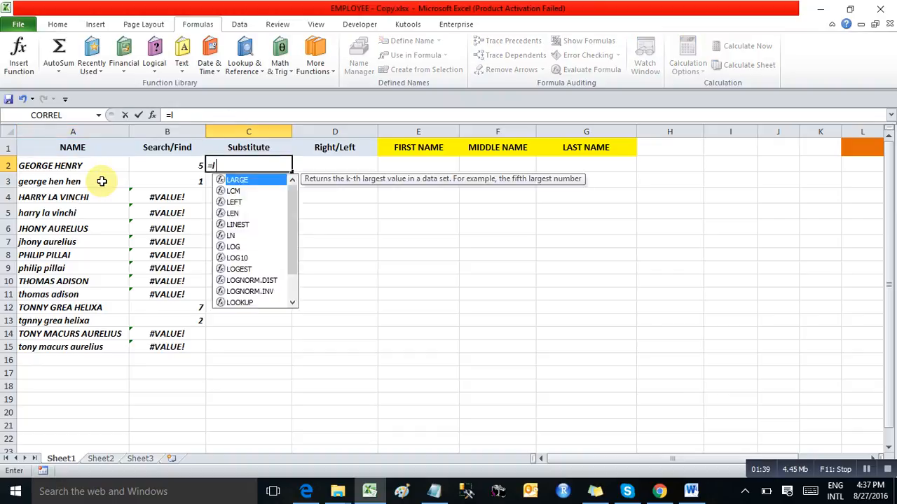
{"action": "key", "text": "Tab"}
{"action": "key", "text": "Left"}
{"action": "key", "text": "Left"}
{"action": "type", "text": ")"}
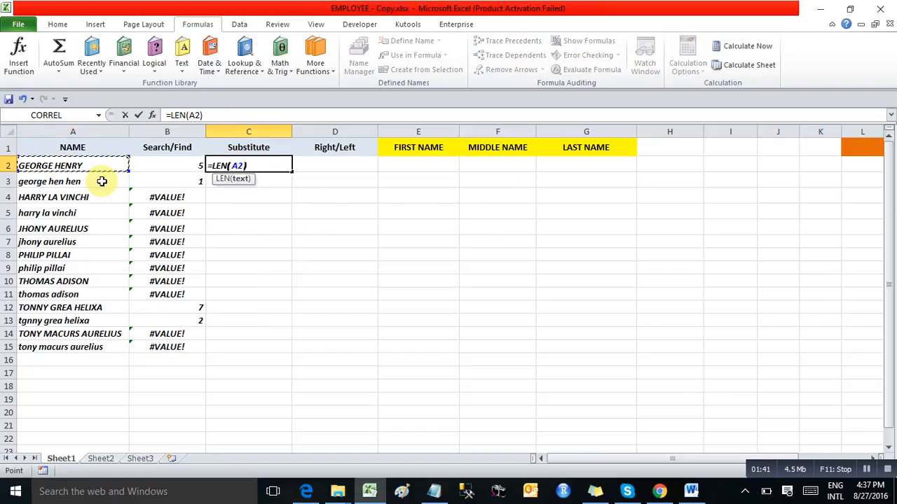
{"action": "key", "text": "Return"}
Fill the LEN formula down the Substitute column from C2 to C15.
{"action": "key", "text": "Up"}
{"action": "key", "text": "Left"}
{"action": "key", "text": "ctrl+Down"}
{"action": "key", "text": "Right"}
{"action": "key", "text": "ctrl+shift+Up"}
{"action": "key", "text": "ctrl+d"}
{"action": "key", "text": "ctrl+Up"}
{"action": "key", "text": "Down"}
{"action": "key", "text": "ctrl+shift+Down"}
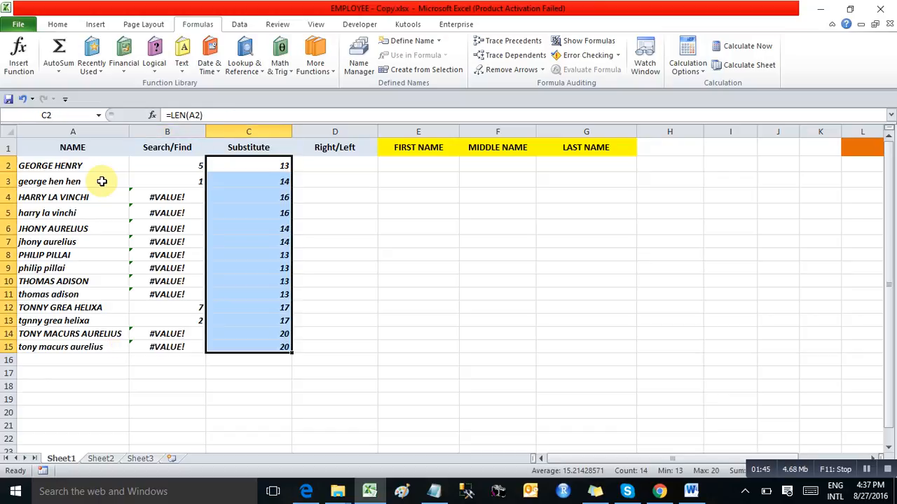
Clear the LEN formulas from C2:C15 in the Substitute column.
{"action": "key", "text": "Left"}
{"action": "key", "text": "Right"}
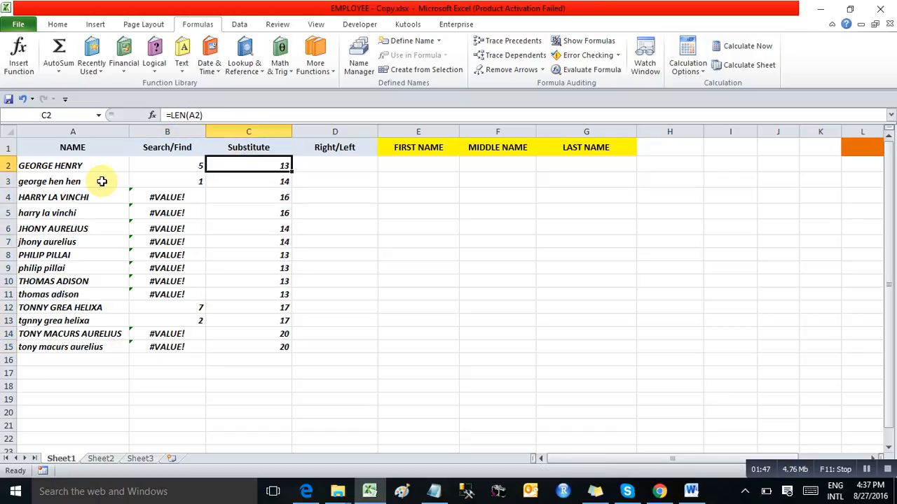
{"action": "key", "text": "ctrl+shift+Down"}
{"action": "key", "text": "Delete"}
Replace the SEARCH function in B2 with FIND, making the formula =FIND("G",A2,2).
{"action": "key", "text": "Left"}
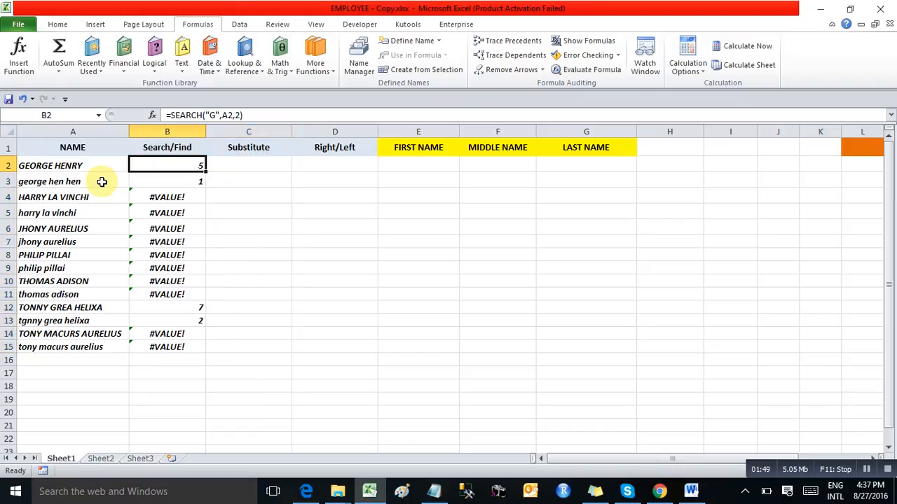
{"action": "left_click", "coordinate": [198, 115]}
{"action": "double_click", "coordinate": [198, 114]}
{"action": "type", "text": "find"}
{"action": "key", "text": "Tab"}
{"action": "key", "text": "Return"}
{"action": "key", "text": "Up"}
{"action": "key", "text": "ctrl+]"}
{"action": "key", "text": "Return"}
Fill the FIND formula down from B2 to B15 and check row 3's result against its name.
{"action": "key", "text": "ctrl+shift+Down"}
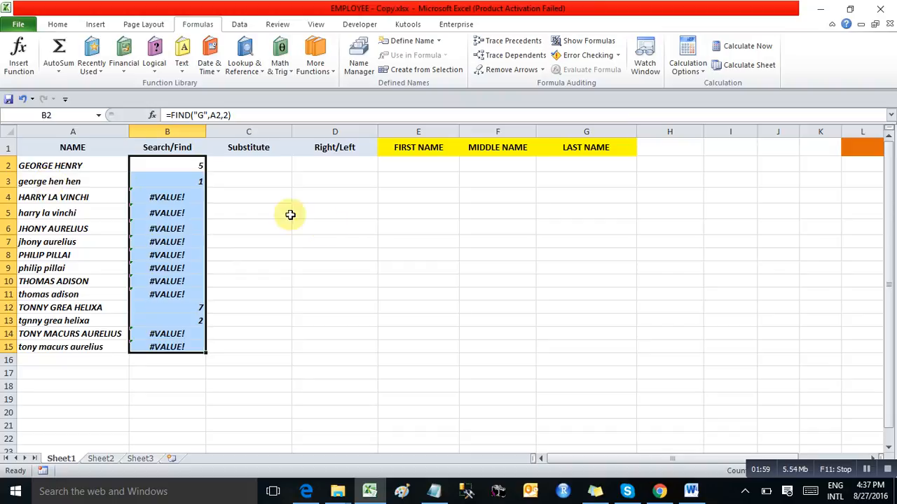
{"action": "key", "text": "ctrl+d"}
{"action": "key", "text": "Down"}
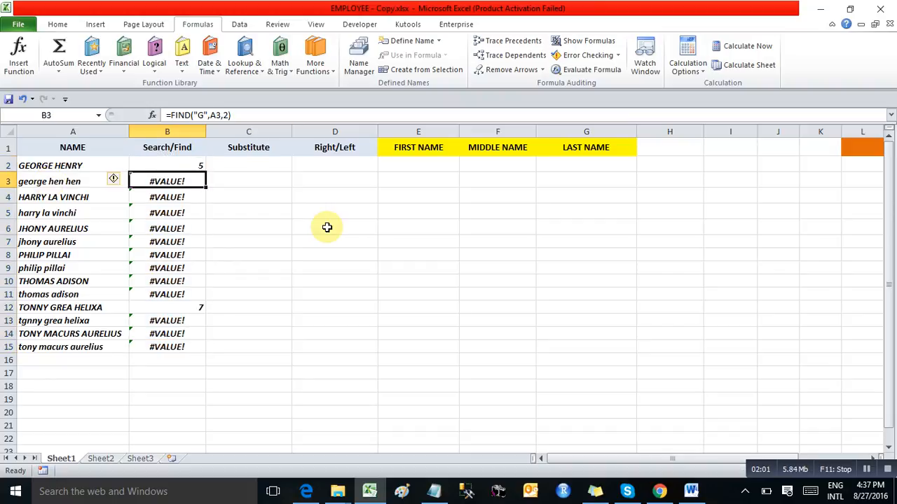
{"action": "key", "text": "Left"}
{"action": "key", "text": "Right"}
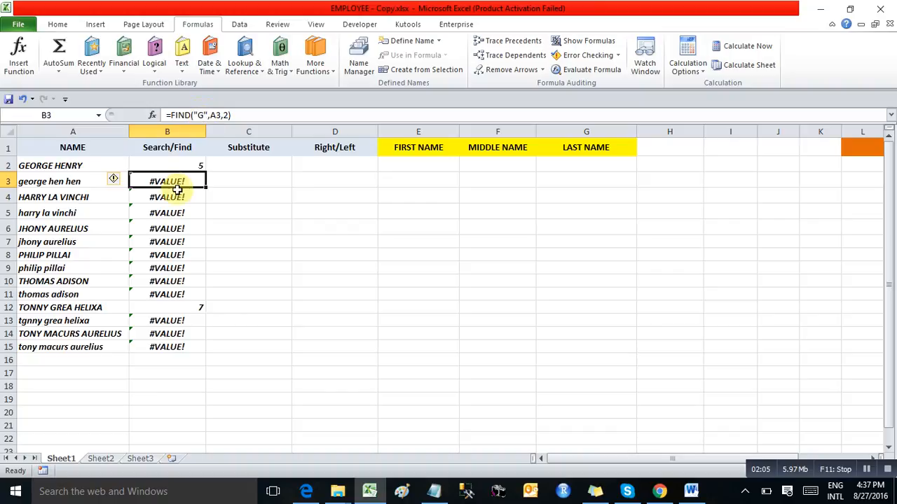
Change the sought letter in B2's FIND formula to lowercase "g" and fill the formula down to B15.
{"action": "left_click", "coordinate": [192, 165]}
{"action": "left_click", "coordinate": [202, 115]}
{"action": "key", "text": "BackSpace"}
{"action": "type", "text": "g"}
{"action": "key", "text": "Return"}
{"action": "key", "text": "Up"}
{"action": "key", "text": "ctrl+shift+Down"}
{"action": "key", "text": "ctrl+d"}
{"action": "left_click", "coordinate": [172, 177]}
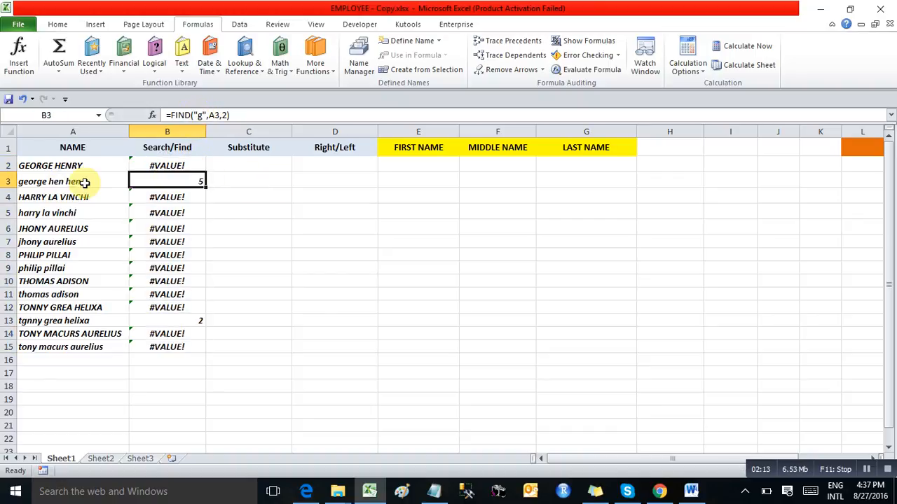
Compare the lowercase FIND results in the first rows of column B with the names in column A.
{"action": "left_click", "coordinate": [63, 181]}
{"action": "key", "text": "Right"}
{"action": "key", "text": "Left"}
{"action": "key", "text": "Right"}
{"action": "key", "text": "Right"}
{"action": "key", "text": "Down"}
{"action": "key", "text": "Left"}
{"action": "key", "text": "Up"}
{"action": "key", "text": "Right"}
{"action": "key", "text": "Up"}
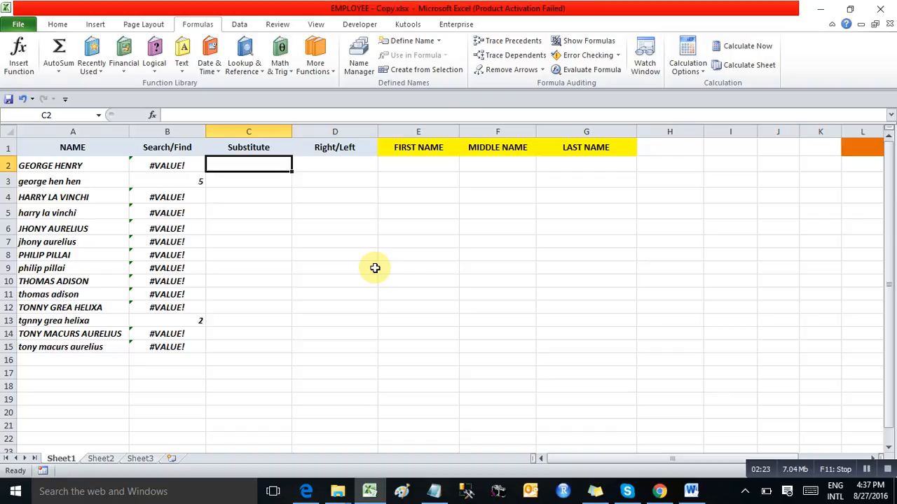
{"action": "key", "text": "Left"}
{"action": "key", "text": "Left"}
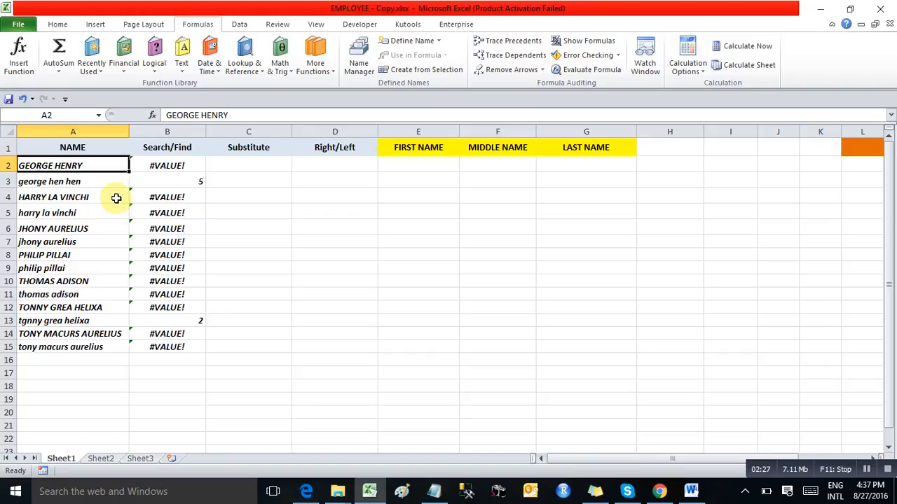
Start a SUBSTITUTE formula in C2 with A2 as the text argument.
{"action": "key", "text": "Right"}
{"action": "key", "text": "Right"}
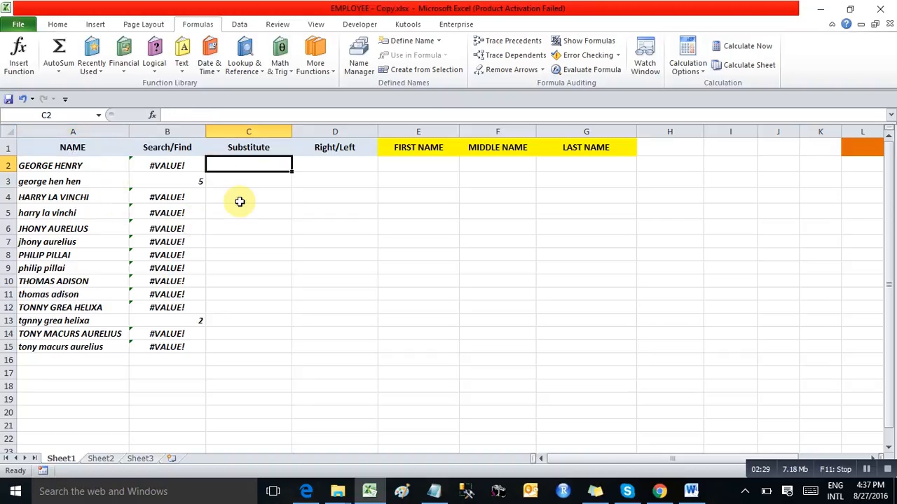
{"action": "type", "text": "=sub"}
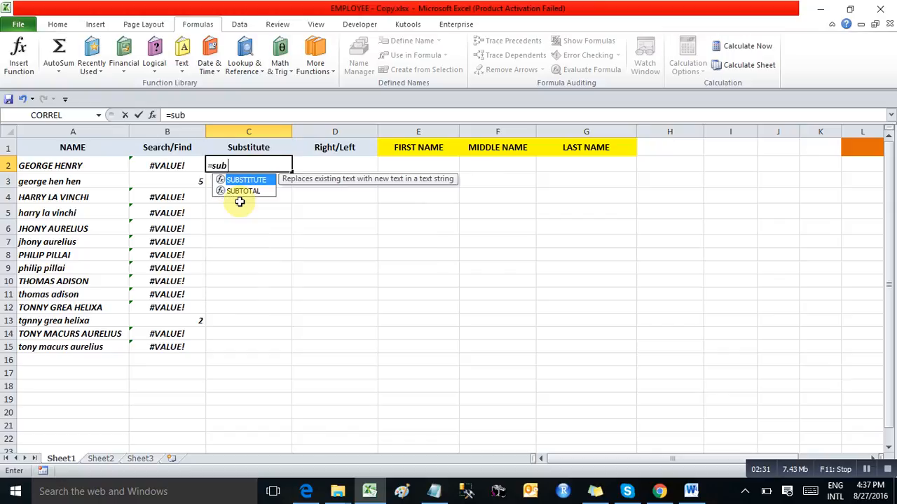
{"action": "key", "text": "Tab"}
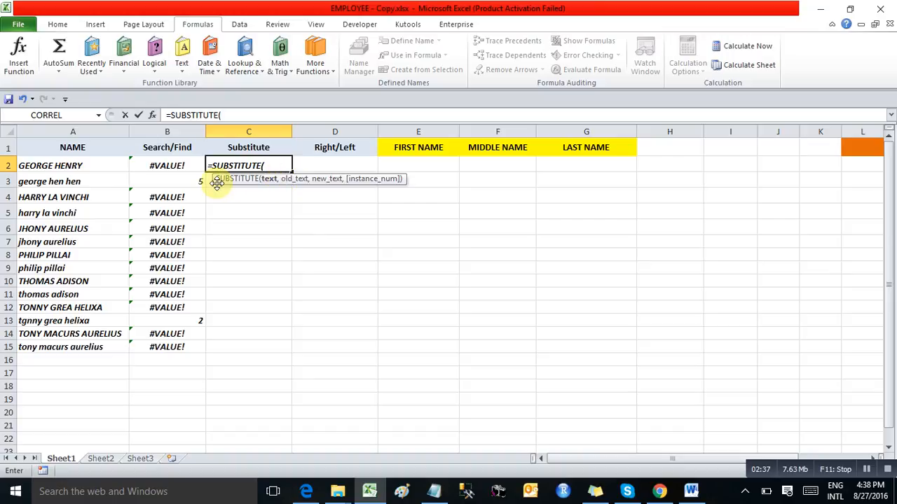
{"action": "left_click", "coordinate": [93, 166]}
{"action": "type", "text": ","}
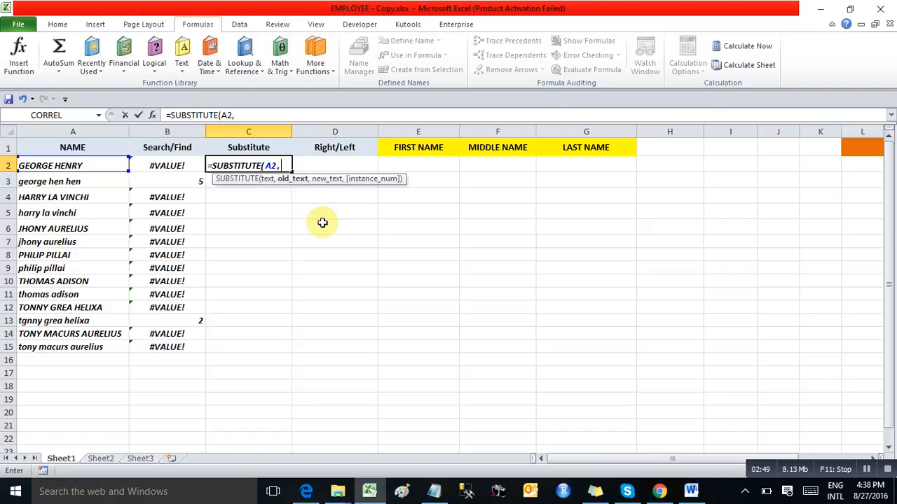
Complete C2's formula with "HEN" as the old text and "GO" as the new text, making =SUBSTITUTE(A2,"HEN","GO").
{"action": "type", "text": "\"\""}
{"action": "type", "text": "HENLY"}
{"action": "key", "text": "BackSpace"}
{"action": "key", "text": "BackSpace"}
{"action": "type", "text": "RY"}
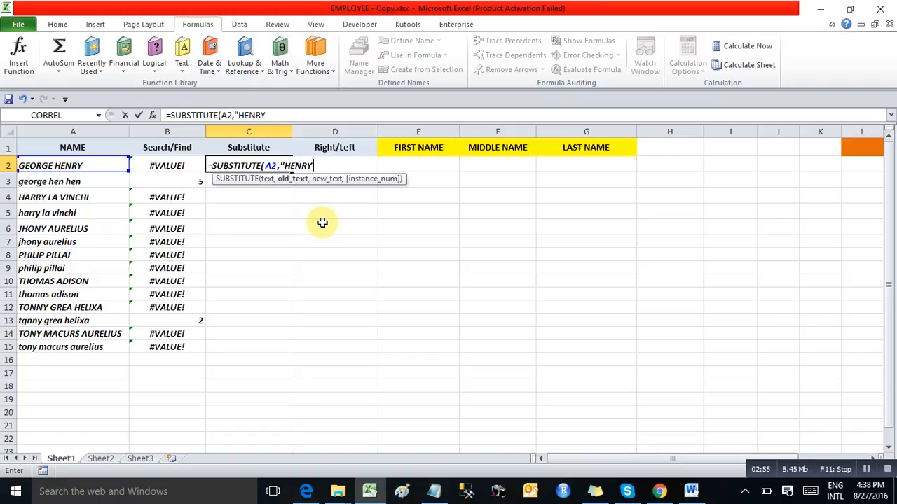
{"action": "key", "text": "BackSpace"}
{"action": "key", "text": "BackSpace"}
{"action": "type", "text": "\","}
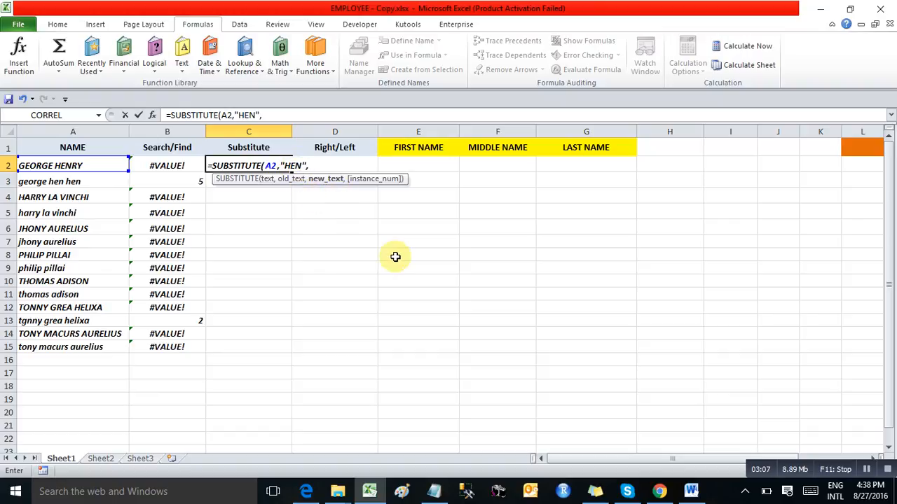
{"action": "type", "text": "\",\"GO\""}
{"action": "key", "text": "Return"}
Fill the SUBSTITUTE formula down from C2 to C15 and compare C2's result with the name in A2.
{"action": "key", "text": "Left"}
{"action": "key", "text": "ctrl+Down"}
{"action": "key", "text": "Right"}
{"action": "key", "text": "ctrl+shift+Up"}
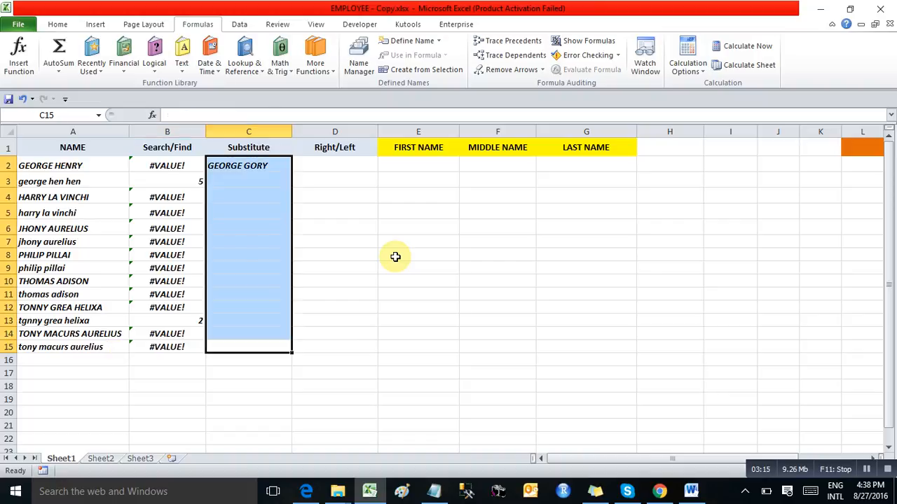
{"action": "key", "text": "ctrl+d"}
{"action": "key", "text": "ctrl+Up"}
{"action": "key", "text": "Down"}
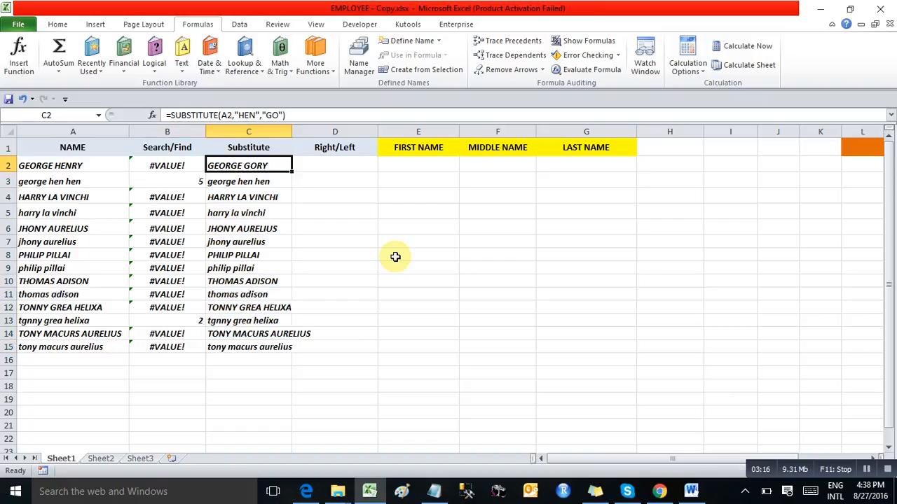
{"action": "left_click", "coordinate": [65, 168]}
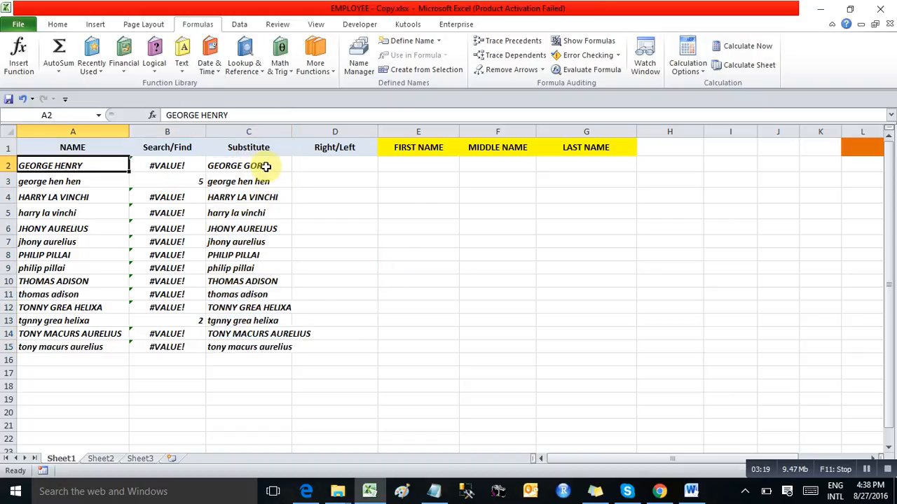
{"action": "left_click", "coordinate": [265, 166]}
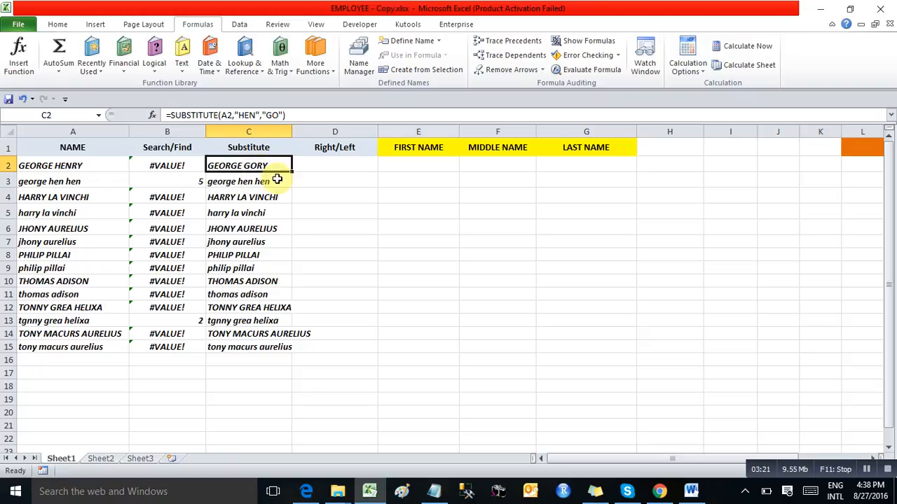
{"action": "left_click", "coordinate": [279, 115]}
{"action": "key", "text": "Right"}
{"action": "type", "text": ","}
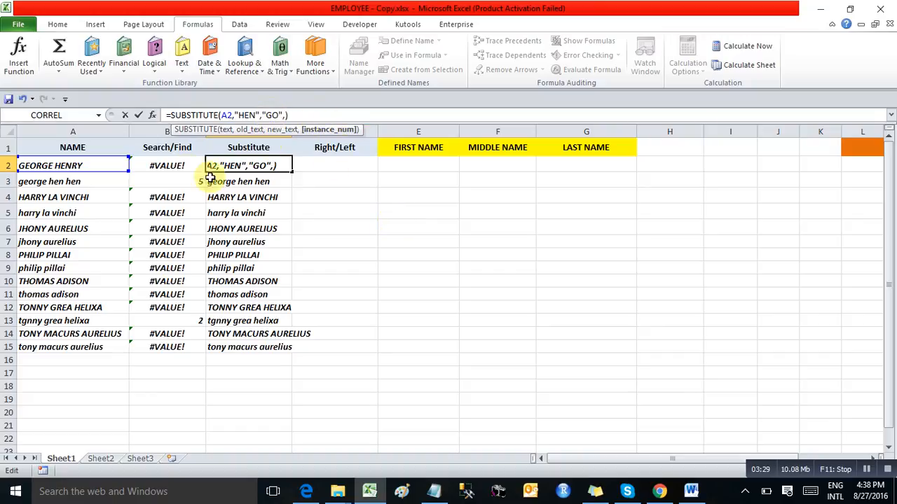
{"action": "key", "text": "shift+Tab"}
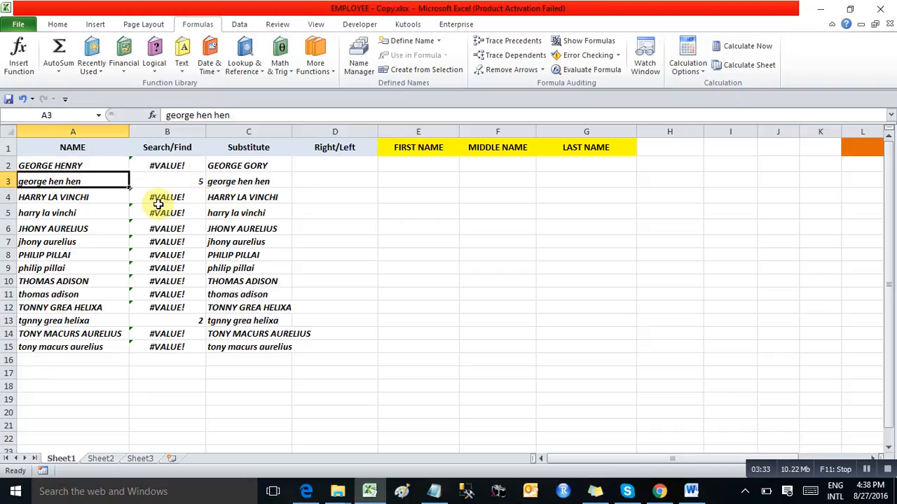
Compare the SUBSTITUTE results in C2 and C3 with the original name in A3.
{"action": "key", "text": "Right"}
{"action": "key", "text": "Right"}
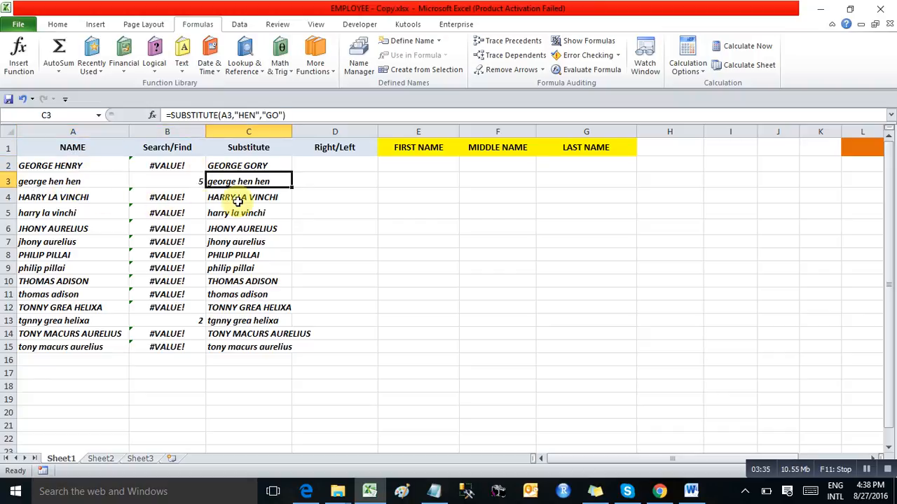
{"action": "key", "text": "Left"}
{"action": "key", "text": "Left"}
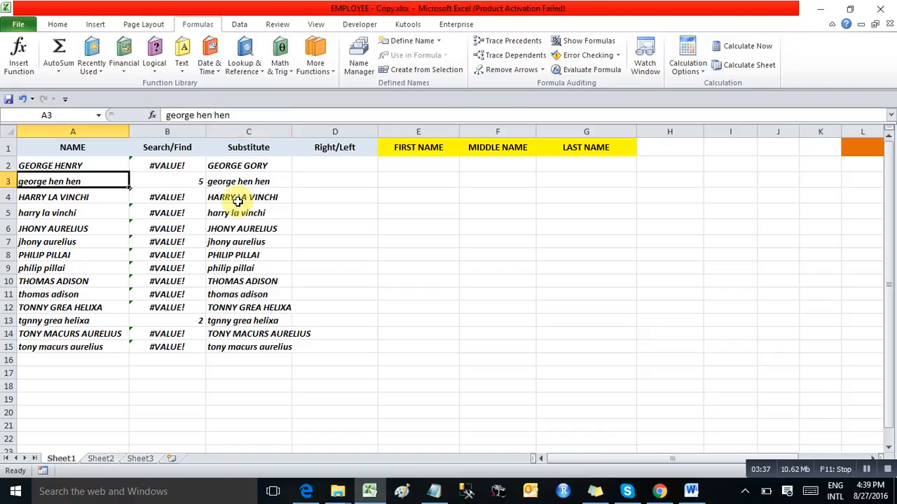
{"action": "left_click", "coordinate": [263, 169]}
{"action": "left_click", "coordinate": [249, 184]}
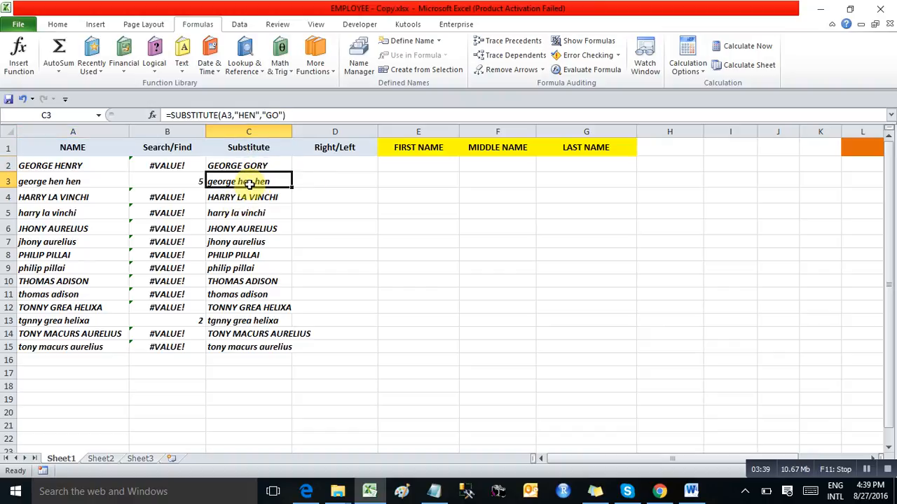
{"action": "left_click", "coordinate": [245, 166]}
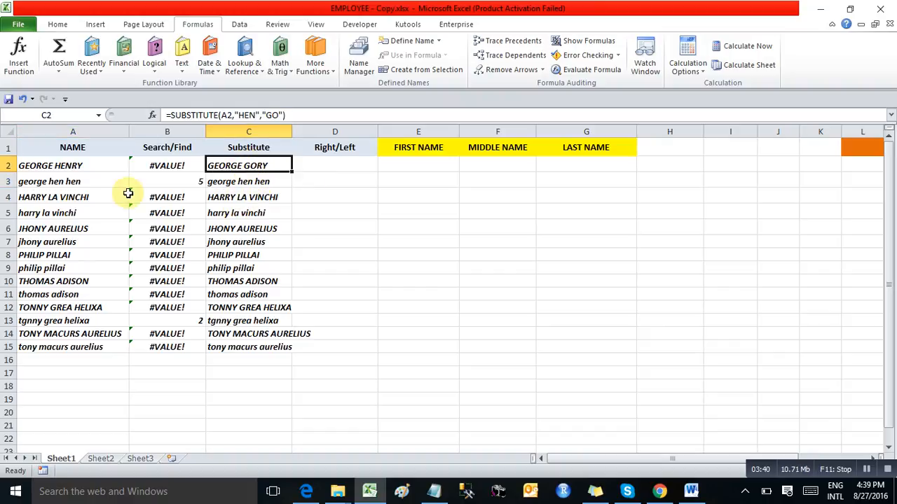
{"action": "left_click", "coordinate": [63, 181]}
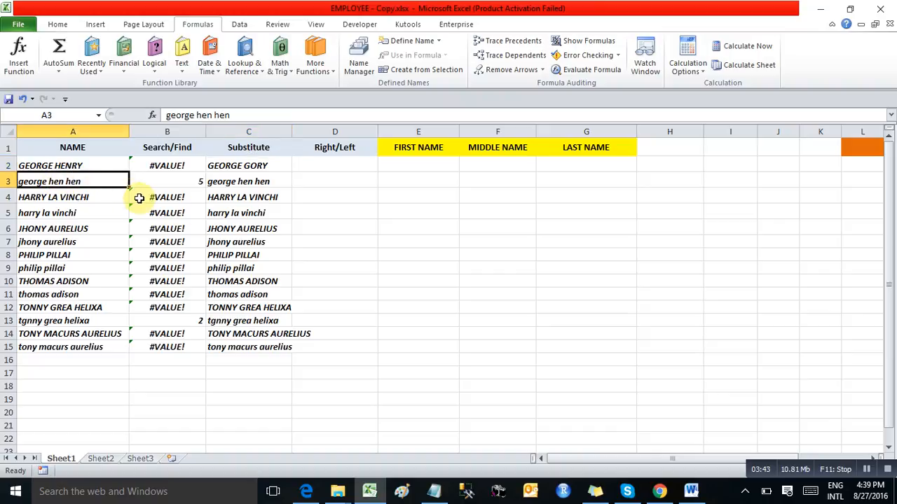
Change C2's formula to replace the second instance of lowercase "hen", making =SUBSTITUTE(A2,"hen","GO",2).
{"action": "left_click", "coordinate": [235, 167]}
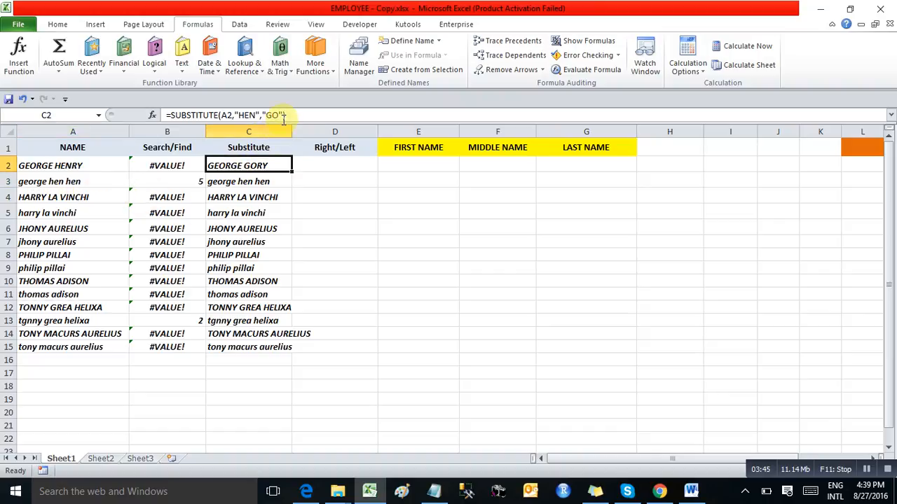
{"action": "left_click", "coordinate": [283, 115]}
{"action": "type", "text": ",2"}
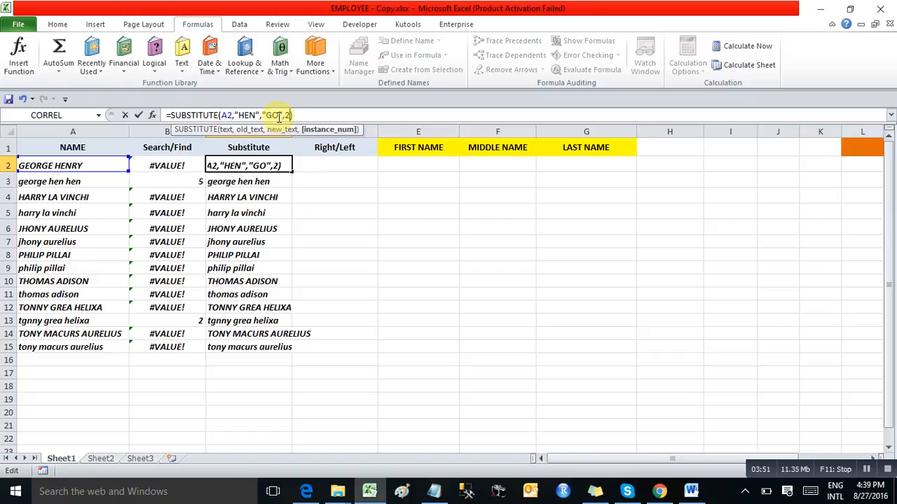
{"action": "double_click", "coordinate": [246, 115]}
{"action": "key", "text": "Delete"}
{"action": "type", "text": "hen"}
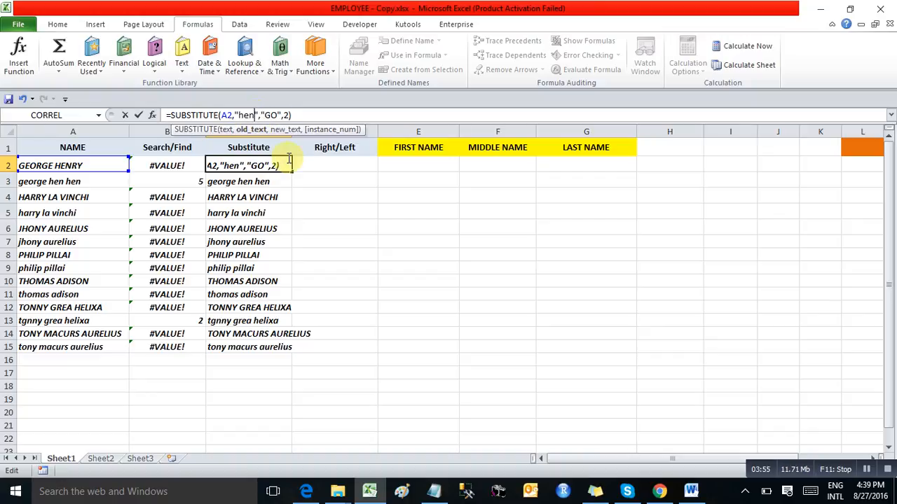
{"action": "key", "text": "Return"}
Fill the revised SUBSTITUTE formula down from C2 to C15 and check C3's result against A3.
{"action": "left_click", "coordinate": [290, 162]}
{"action": "key", "text": "ctrl+shift+Down"}
{"action": "key", "text": "ctrl+d"}
{"action": "key", "text": "Right"}
{"action": "key", "text": "Down"}
{"action": "key", "text": "Left"}
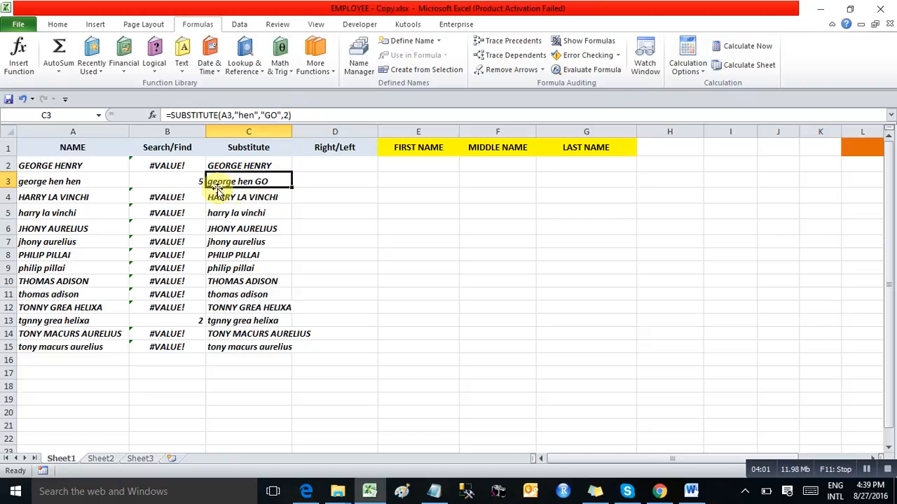
{"action": "left_click", "coordinate": [75, 181]}
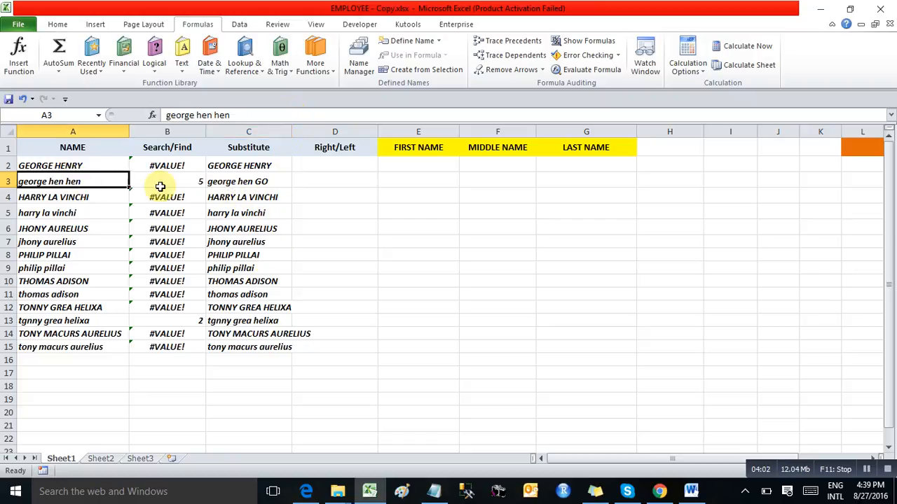
Remove the replacement text "GO" from C3's SUBSTITUTE formula, leaving empty quotes, and copy the formula to C2.
{"action": "left_click", "coordinate": [272, 183]}
{"action": "left_click", "coordinate": [277, 115]}
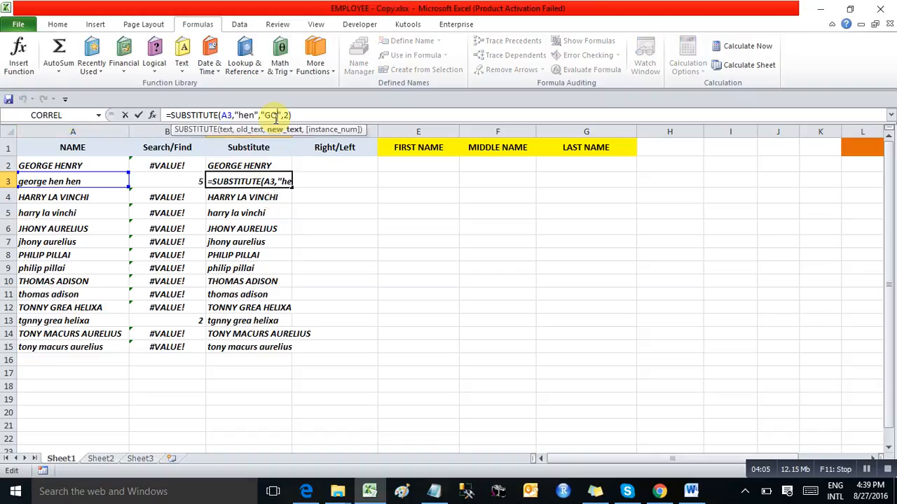
{"action": "key", "text": "BackSpace"}
{"action": "key", "text": "BackSpace"}
{"action": "key", "text": "Return"}
{"action": "key", "text": "Up"}
{"action": "key", "text": "ctrl+c"}
{"action": "key", "text": "Up"}
{"action": "key", "text": "Return"}
Enter the formula =LEFT(A2,5) in D2 to extract the first five characters of the name.
{"action": "left_click", "coordinate": [250, 216]}
{"action": "key", "text": "ctrl+Up"}
{"action": "key", "text": "Down"}
{"action": "key", "text": "Right"}
{"action": "type", "text": "=le"}
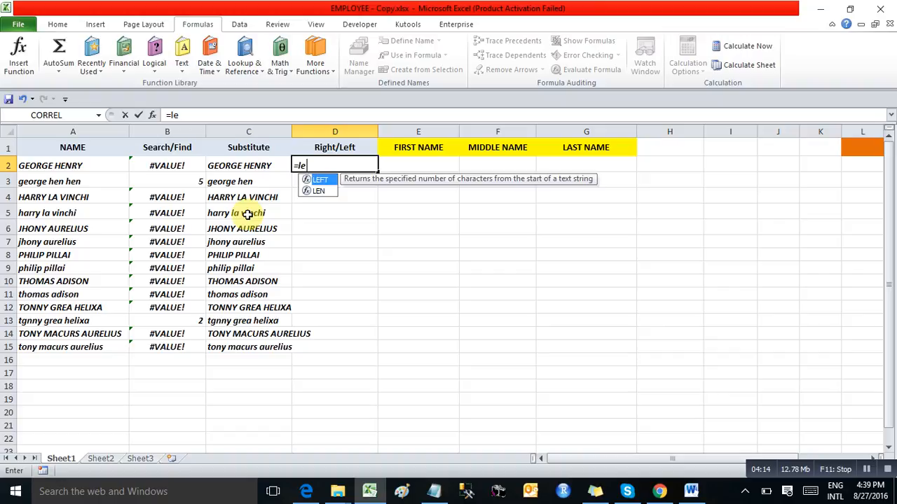
{"action": "key", "text": "Tab"}
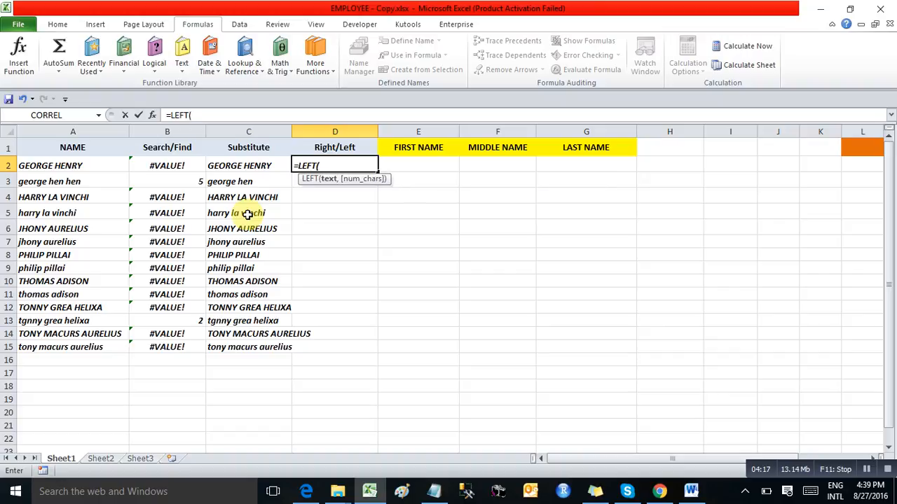
{"action": "key", "text": "Left"}
{"action": "key", "text": "Left"}
{"action": "key", "text": "Left"}
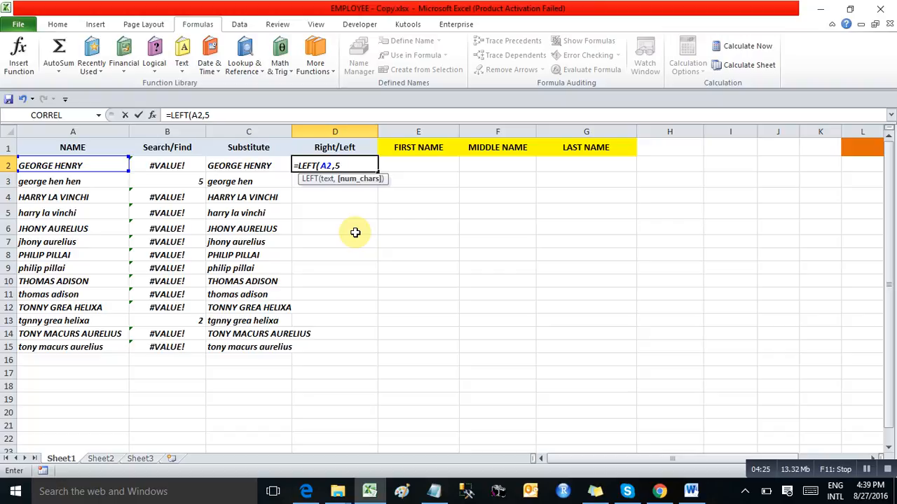
{"action": "key", "text": "Return"}
Fill the LEFT formula down from D2 to D15.
{"action": "key", "text": "Left"}
{"action": "key", "text": "ctrl+Down"}
{"action": "key", "text": "Right"}
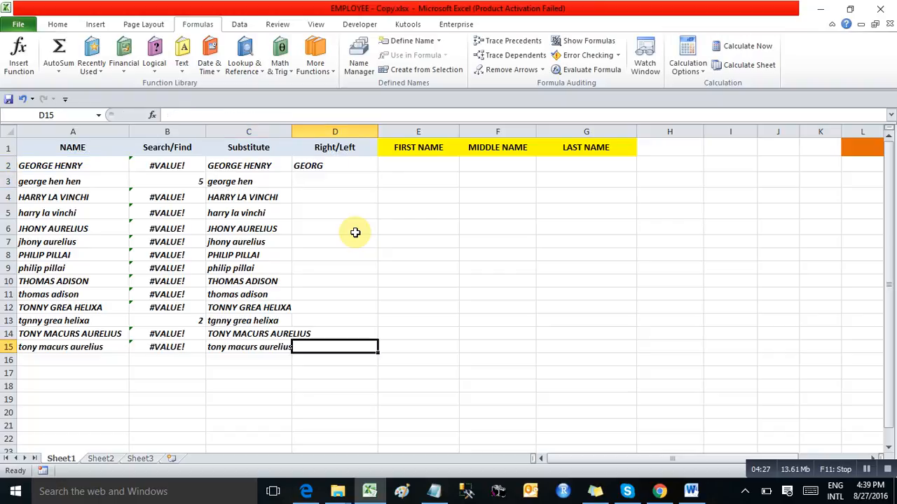
{"action": "key", "text": "ctrl+shift+Up"}
{"action": "key", "text": "ctrl+d"}
{"action": "key", "text": "ctrl+Up"}
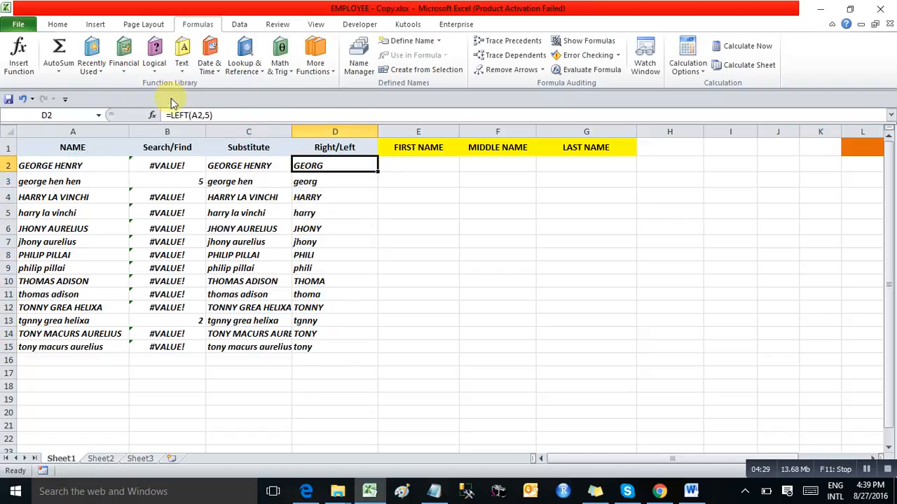
Replace LEFT with RIGHT in D2, making =RIGHT(A2,5), and fill the formula down to D15.
{"action": "double_click", "coordinate": [179, 115]}
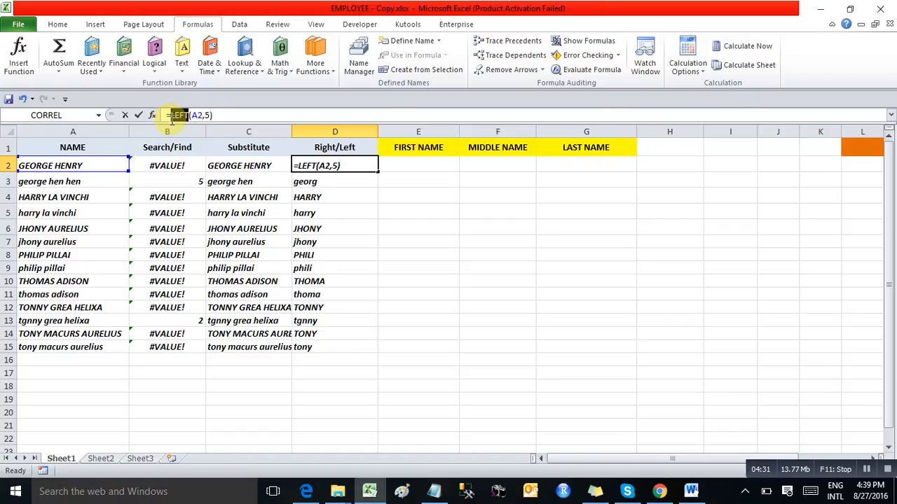
{"action": "type", "text": "right"}
{"action": "key", "text": "Return"}
{"action": "key", "text": "Up"}
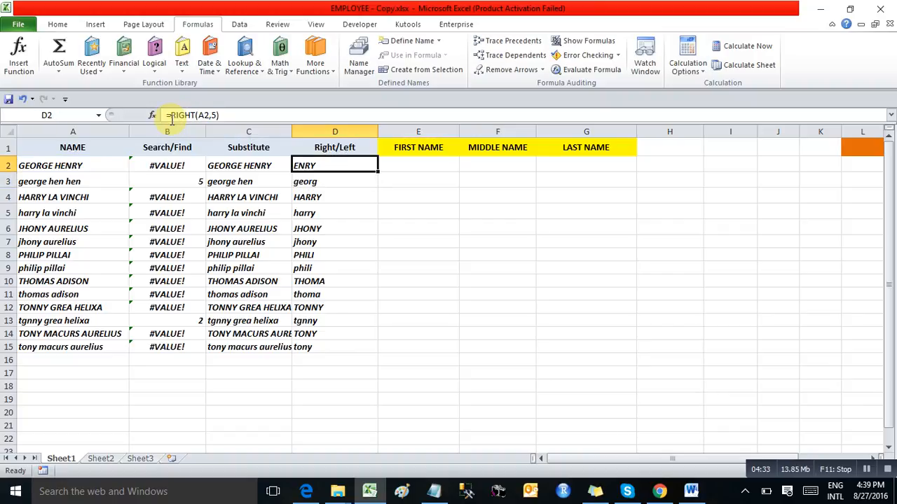
{"action": "key", "text": "ctrl+shift+Down"}
{"action": "key", "text": "ctrl+d"}
{"action": "key", "text": "ctrl+Up"}
{"action": "key", "text": "ctrl+shift+Down"}
{"action": "key", "text": "ctrl+shift+Up"}
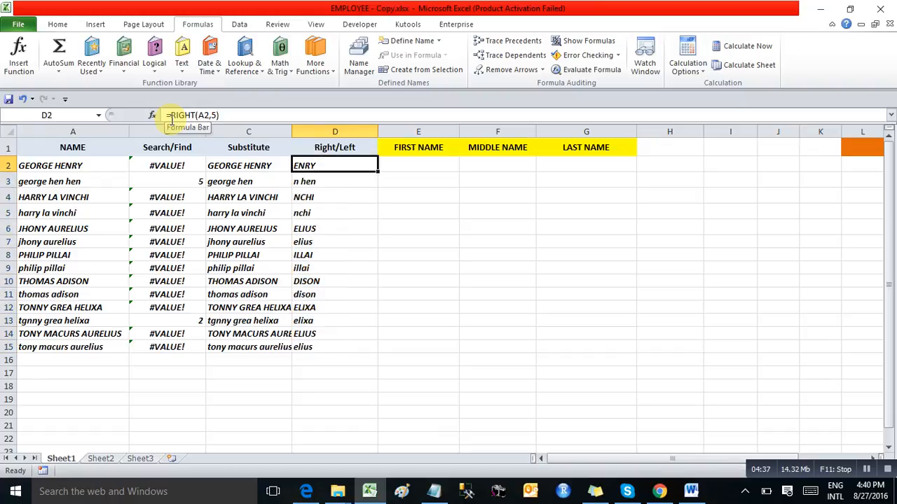
Enter the formula =LEFT(A2,FIND(" ",A2)) in E2 to extract the first name.
{"action": "key", "text": "Right"}
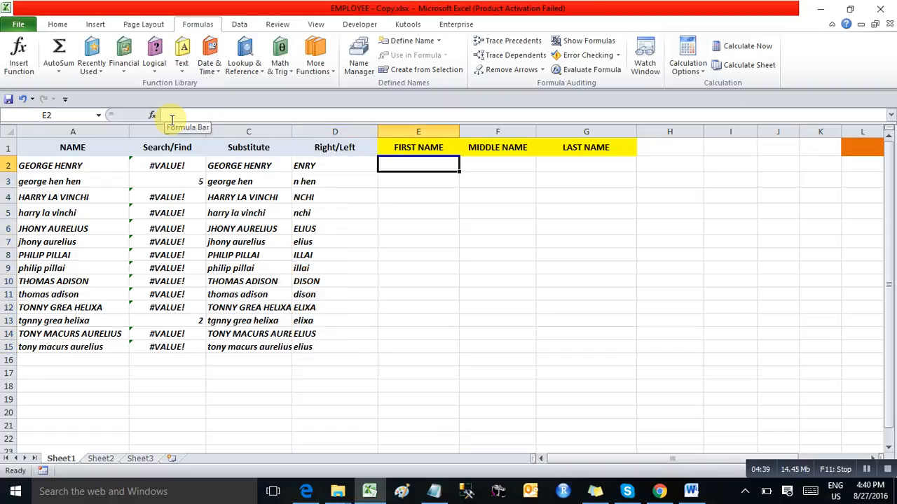
{"action": "key", "text": "Left"}
{"action": "key", "text": "Left"}
{"action": "key", "text": "Right"}
{"action": "key", "text": "Right"}
{"action": "type", "text": "=le"}
{"action": "key", "text": "Tab"}
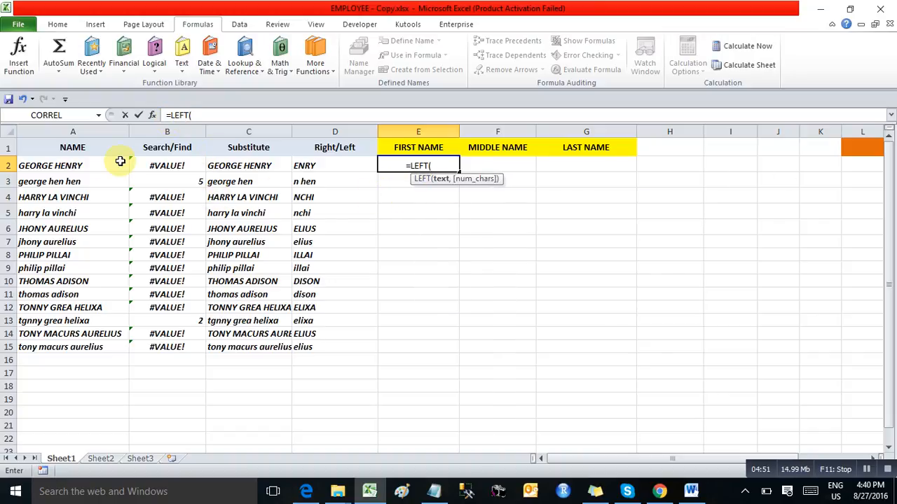
{"action": "left_click", "coordinate": [96, 163]}
{"action": "type", "text": ","}
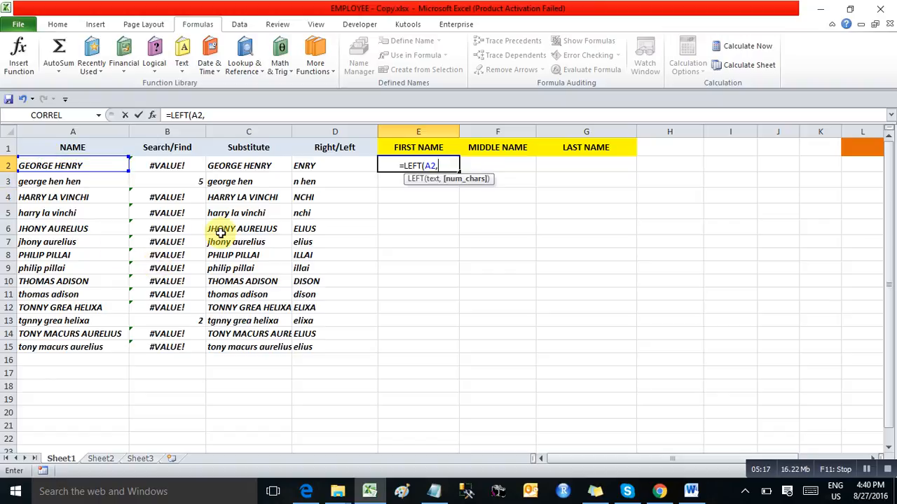
{"action": "type", "text": "FIND("}
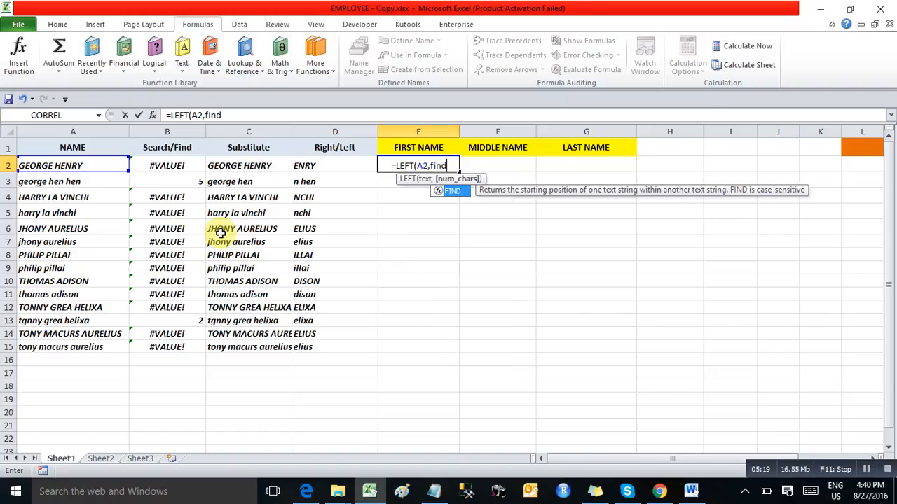
{"action": "type", "text": "\""}
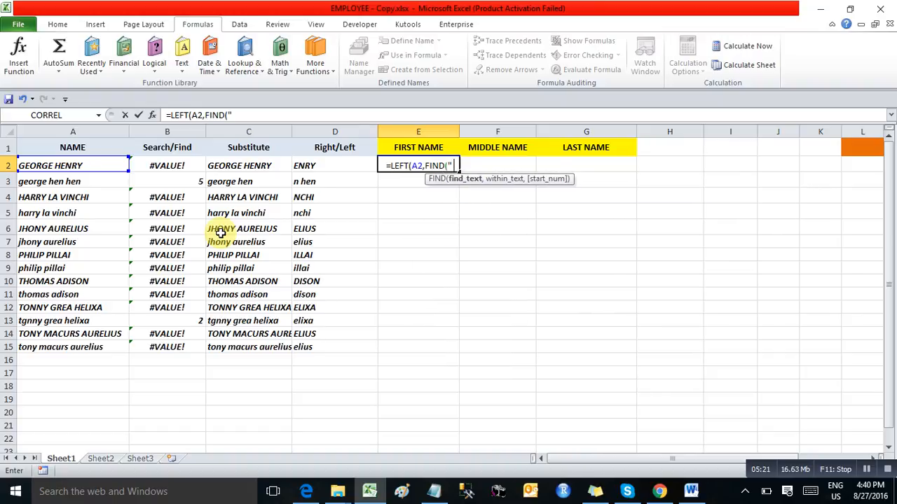
{"action": "type", "text": " \","}
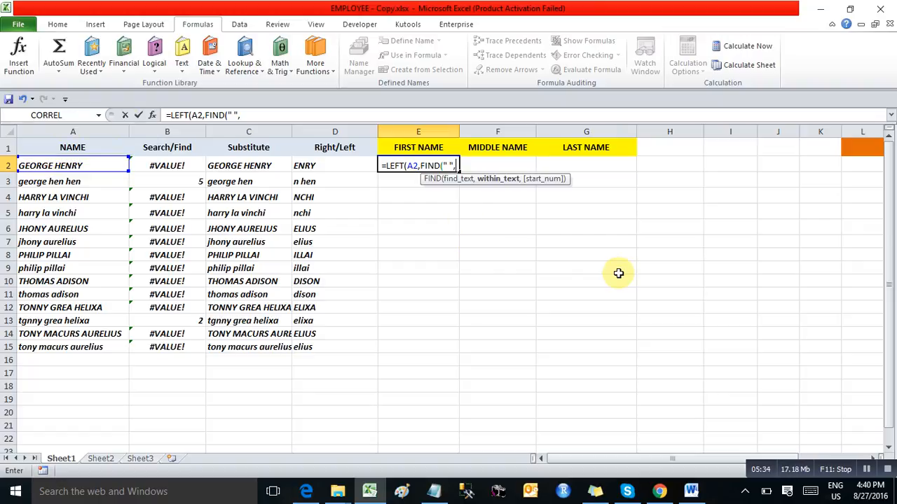
{"action": "left_click", "coordinate": [85, 166]}
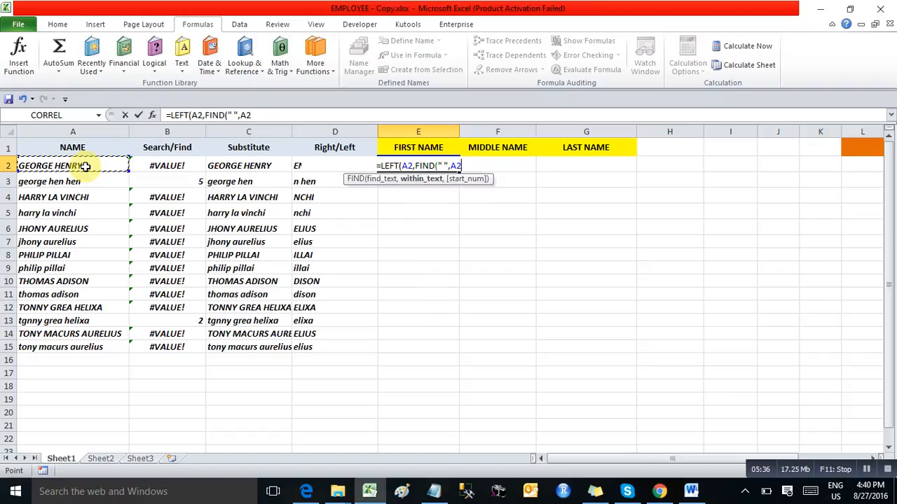
{"action": "type", "text": "))"}
{"action": "key", "text": "Return"}
Fill the first-name formula down from E2 to E15.
{"action": "key", "text": "Left"}
{"action": "key", "text": "ctrl+Down"}
{"action": "key", "text": "Right"}
{"action": "key", "text": "ctrl+shift+Up"}
{"action": "key", "text": "ctrl+d"}
{"action": "key", "text": "ctrl+Up"}
{"action": "key", "text": "Down"}
{"action": "key", "text": "ctrl+Down"}
{"action": "key", "text": "ctrl+Up"}
{"action": "key", "text": "Down"}
{"action": "key", "text": "Right"}
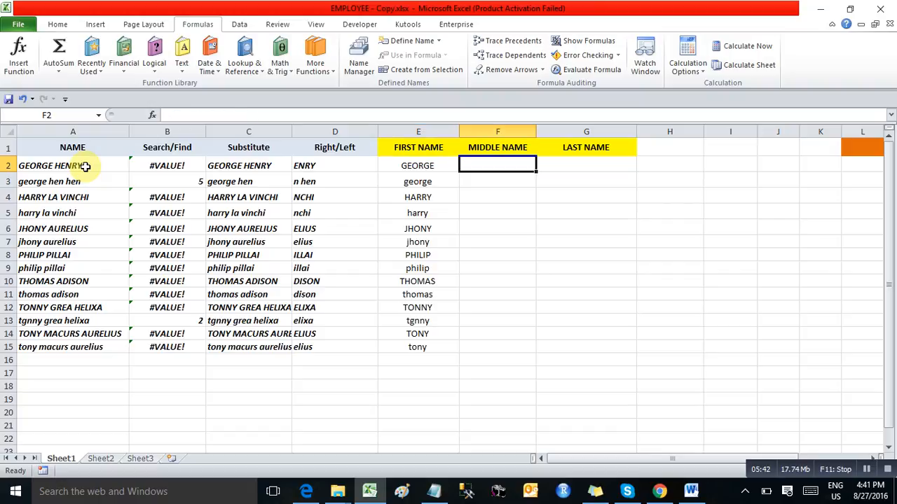
Enter the formula =LEN(A2) in F2 to count the characters of the name.
{"action": "key", "text": "Left"}
{"action": "key", "text": "Right"}
{"action": "type", "text": "=len"}
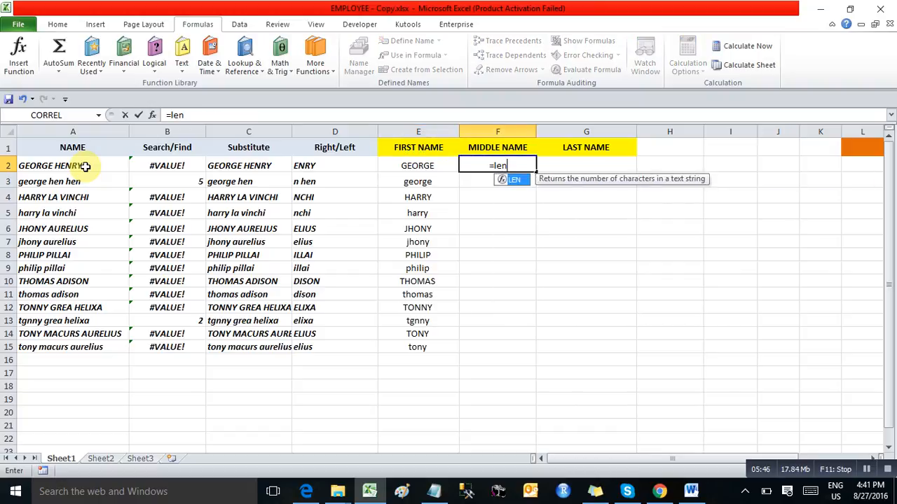
{"action": "key", "text": "Tab"}
{"action": "key", "text": "Left"}
{"action": "type", "text": ")"}
{"action": "key", "text": "Return"}
Enter the formula =FIND(" ",A2) in G2 to locate the first space in the name.
{"action": "key", "text": "Up"}
{"action": "key", "text": "Right"}
{"action": "type", "text": "=find"}
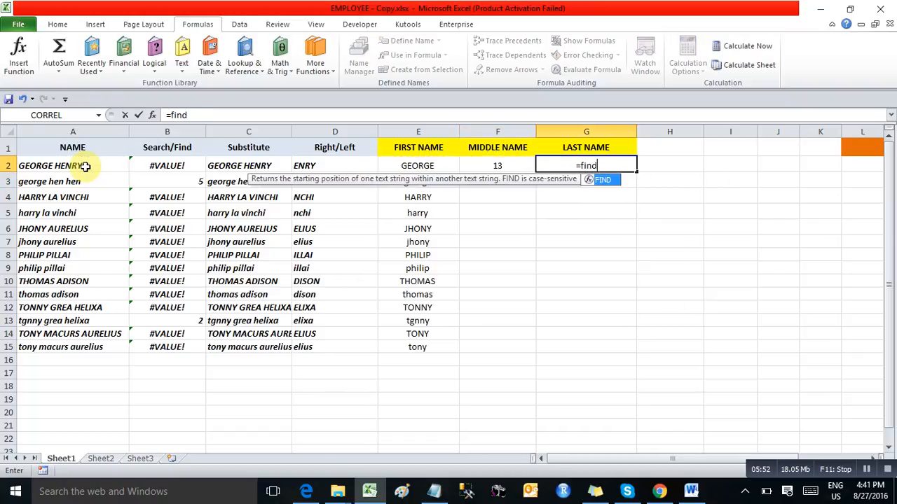
{"action": "key", "text": "Tab"}
{"action": "type", "text": "\" \","}
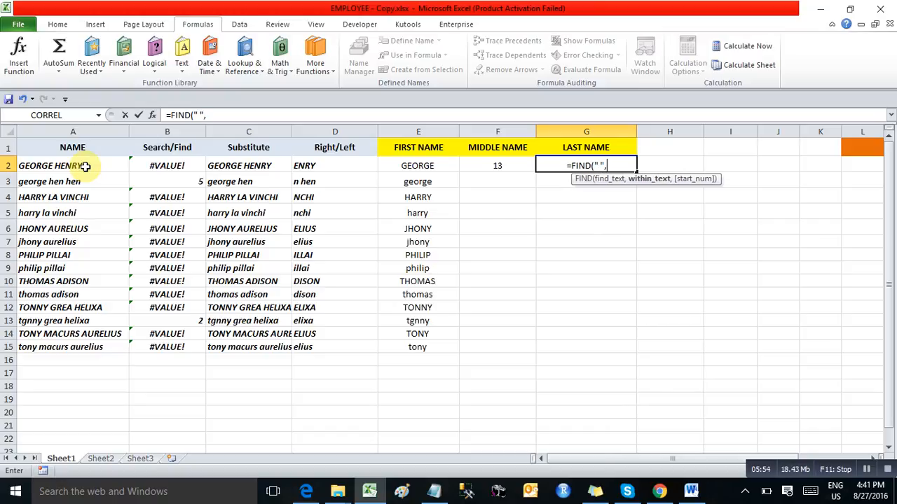
{"action": "left_click", "coordinate": [70, 164]}
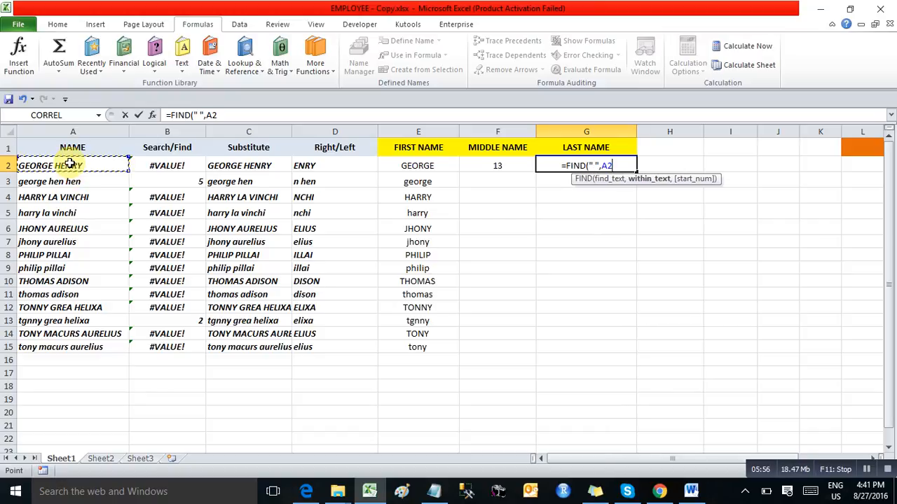
{"action": "type", "text": ")"}
{"action": "key", "text": "Return"}
Fill the LEN and FIND formulas in F2:G2 down to row 15.
{"action": "key", "text": "Left"}
{"action": "key", "text": "Left"}
{"action": "key", "text": "ctrl+Down"}
{"action": "key", "text": "Right"}
{"action": "key", "text": "shift+Right"}
{"action": "key", "text": "ctrl+shift+Up"}
{"action": "key", "text": "ctrl+d"}
{"action": "key", "text": "ctrl+Up"}
{"action": "key", "text": "Down"}
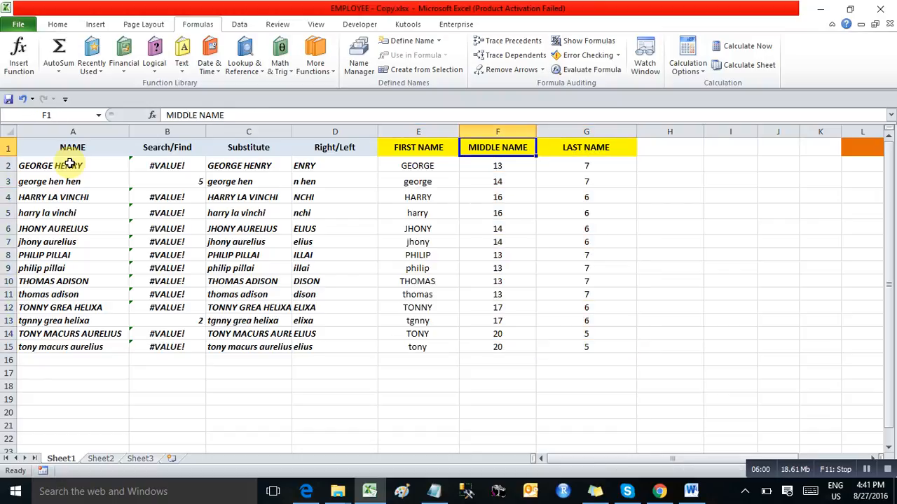
{"action": "key", "text": "shift+Right"}
{"action": "key", "text": "shift+Left"}
{"action": "key", "text": "Left"}
{"action": "key", "text": "Left"}
{"action": "key", "text": "Left"}
{"action": "key", "text": "Left"}
{"action": "key", "text": "Left"}
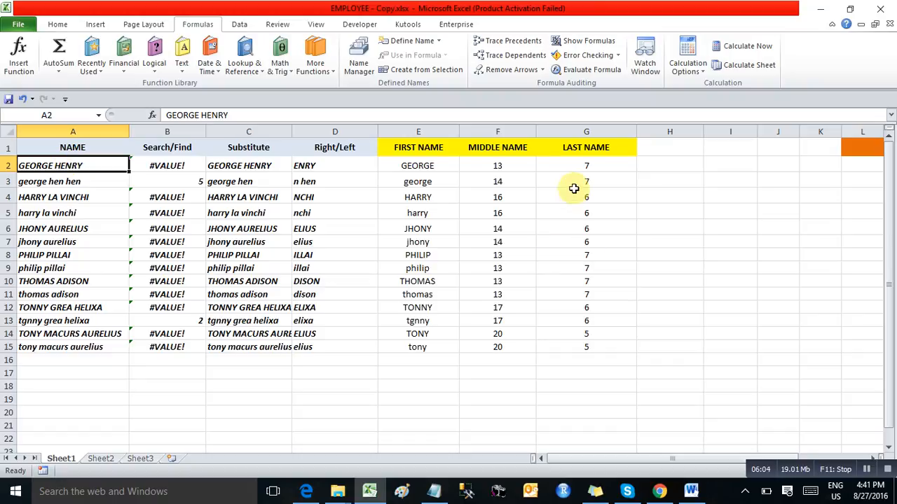
Enter the formula =LEFT(A2,G2) in H2, using the space position in G2 as the character count.
{"action": "left_click", "coordinate": [569, 163]}
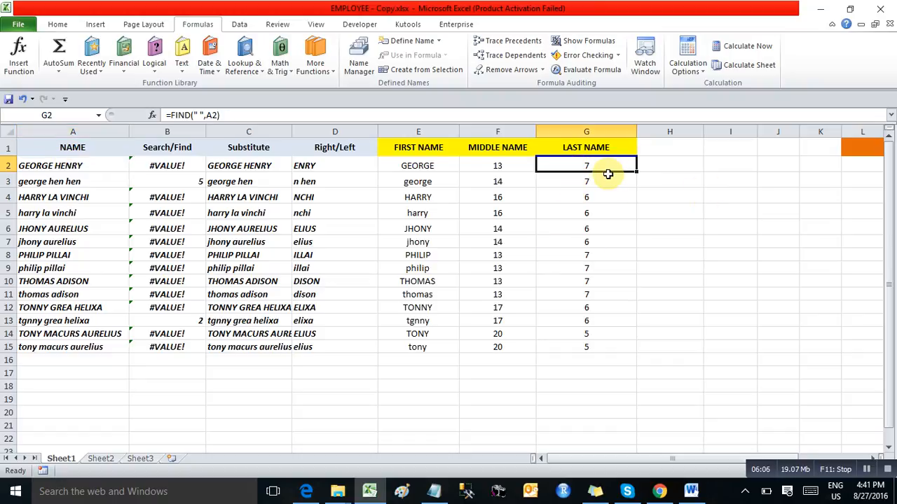
{"action": "key", "text": "Right"}
{"action": "type", "text": "=le"}
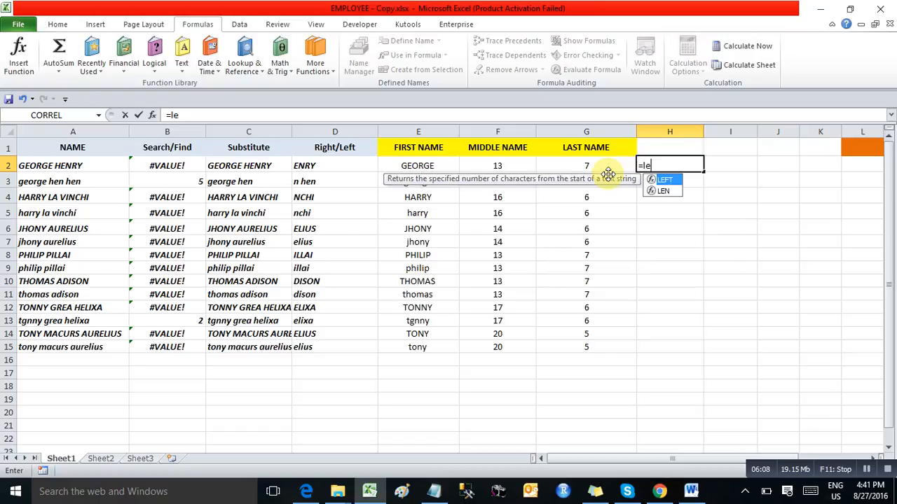
{"action": "key", "text": "Tab"}
{"action": "key", "text": "Left"}
{"action": "key", "text": "ctrl+Left"}
{"action": "type", "text": ","}
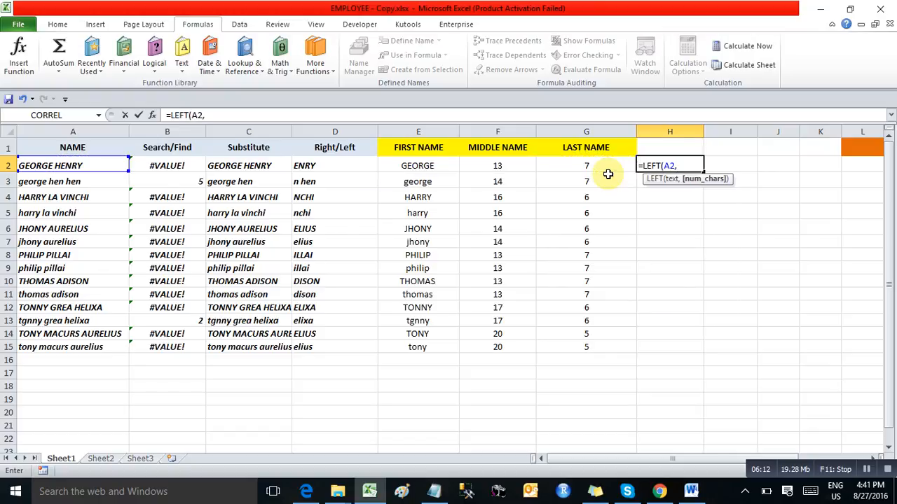
{"action": "key", "text": "Left"}
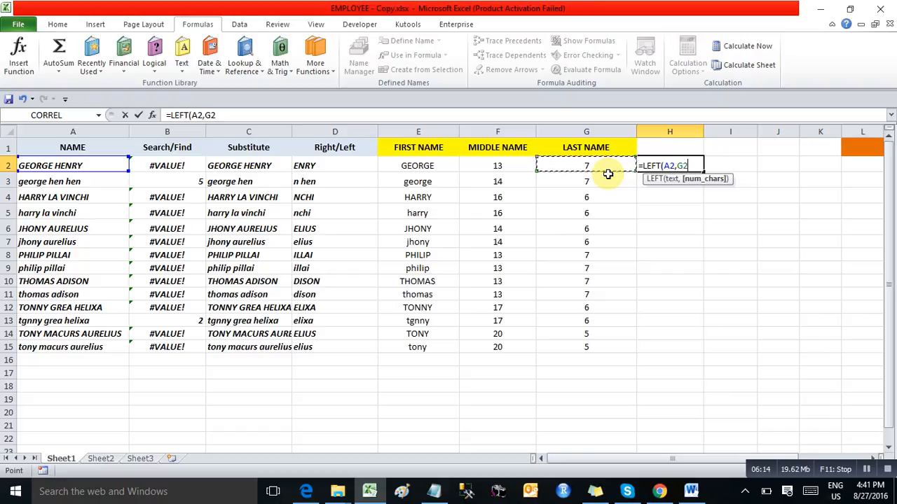
{"action": "type", "text": ")"}
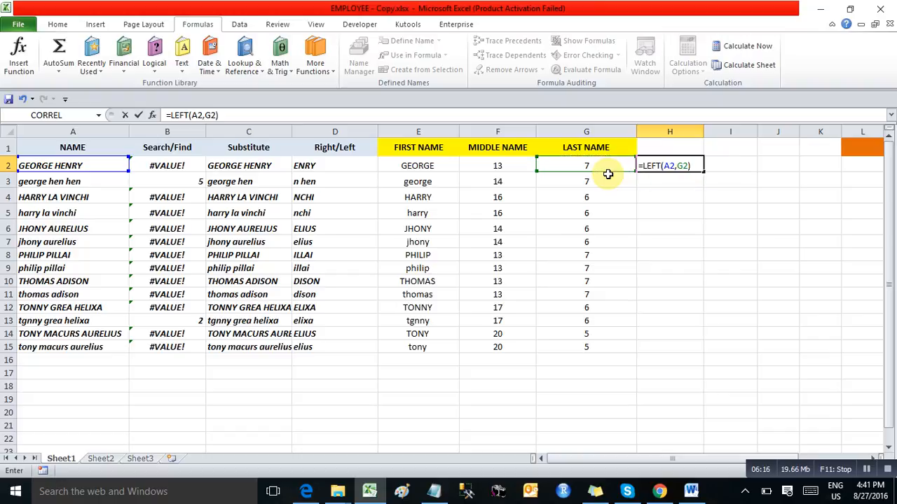
{"action": "key", "text": "Return"}
Fill the LEFT formula down from H2 to H15.
{"action": "key", "text": "Left"}
{"action": "key", "text": "ctrl+Down"}
{"action": "key", "text": "Right"}
{"action": "key", "text": "ctrl+shift+Up"}
{"action": "key", "text": "ctrl+d"}
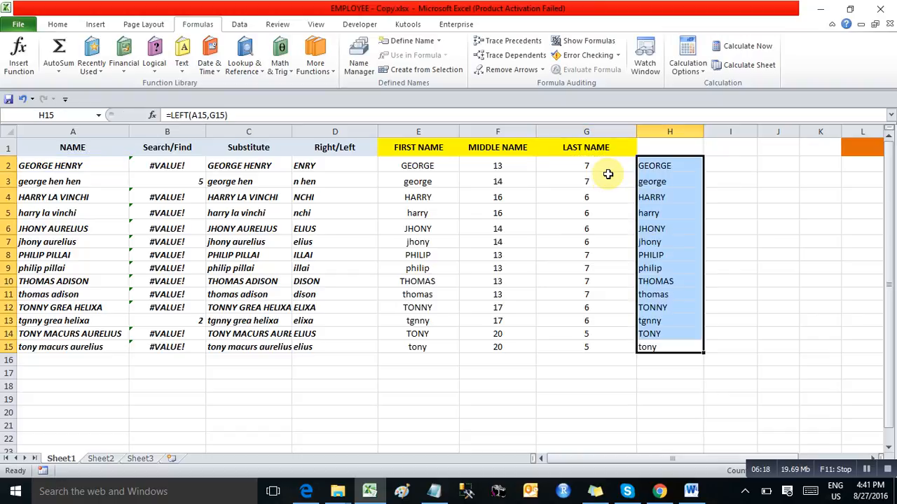
{"action": "key", "text": "ctrl+Up"}
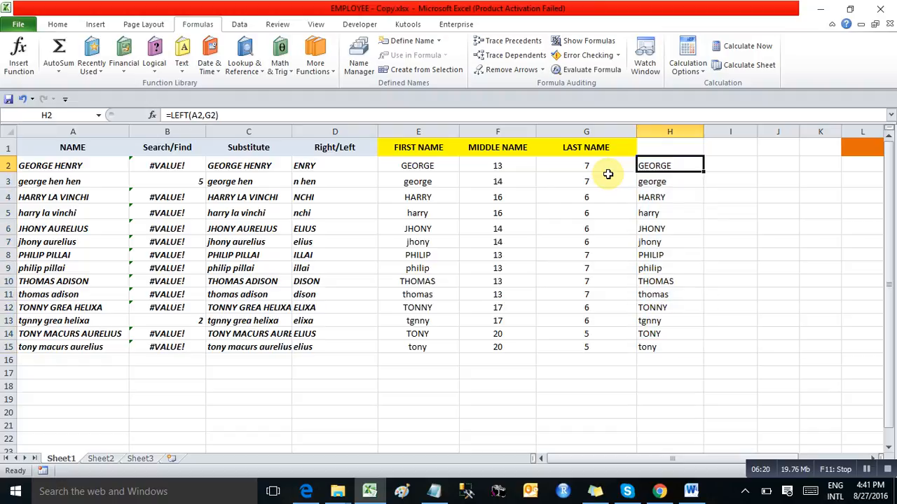
Clear the helper formulas from H2:H15 and F2:G15.
{"action": "key", "text": "ctrl+shift+Down"}
{"action": "key", "text": "Delete"}
{"action": "key", "text": "Left"}
{"action": "key", "text": "Left"}
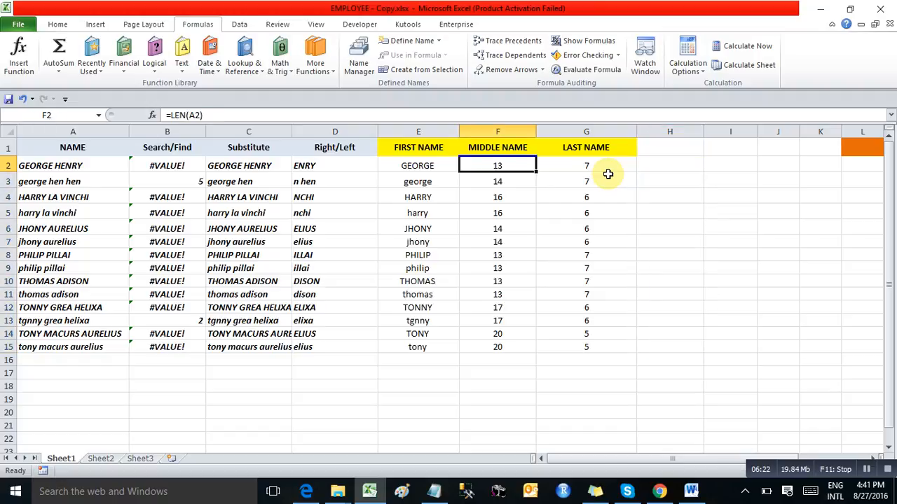
{"action": "key", "text": "shift+Right"}
{"action": "key", "text": "ctrl+shift+Down"}
{"action": "key", "text": "Delete"}
{"action": "key", "text": "Left"}
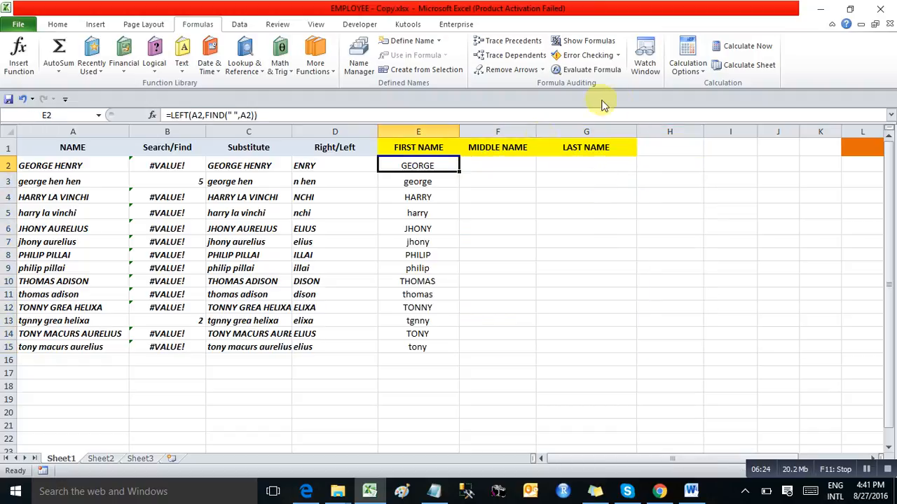
Step through E2's first-name formula with Evaluate Formula until it is fully evaluated, and close the dialog.
{"action": "left_click", "coordinate": [586, 72]}
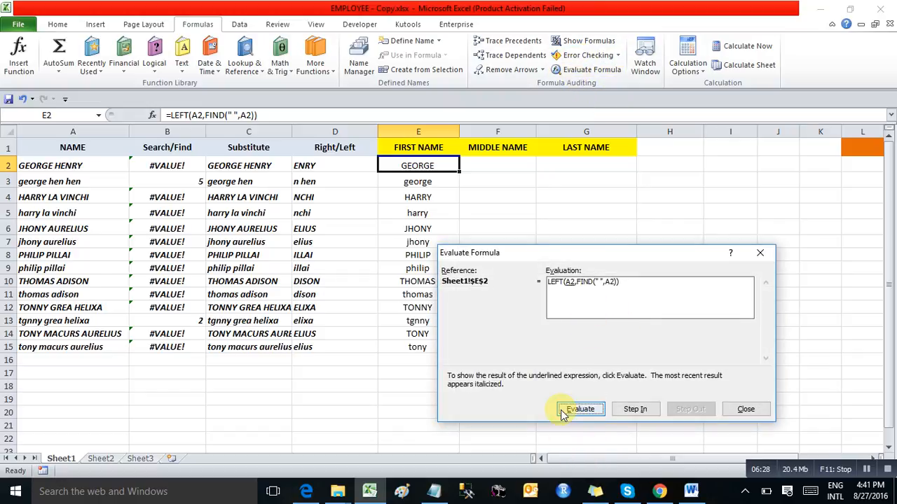
{"action": "left_click", "coordinate": [569, 412]}
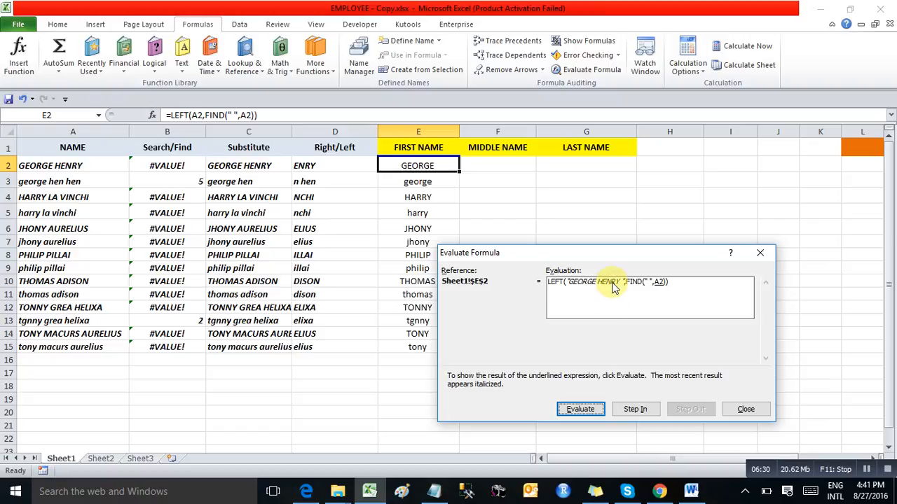
{"action": "left_click", "coordinate": [582, 409]}
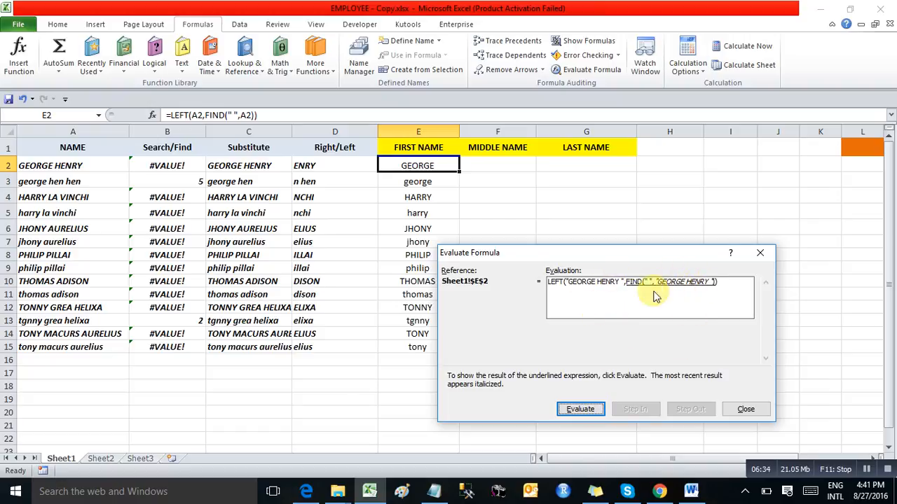
{"action": "left_click", "coordinate": [576, 409]}
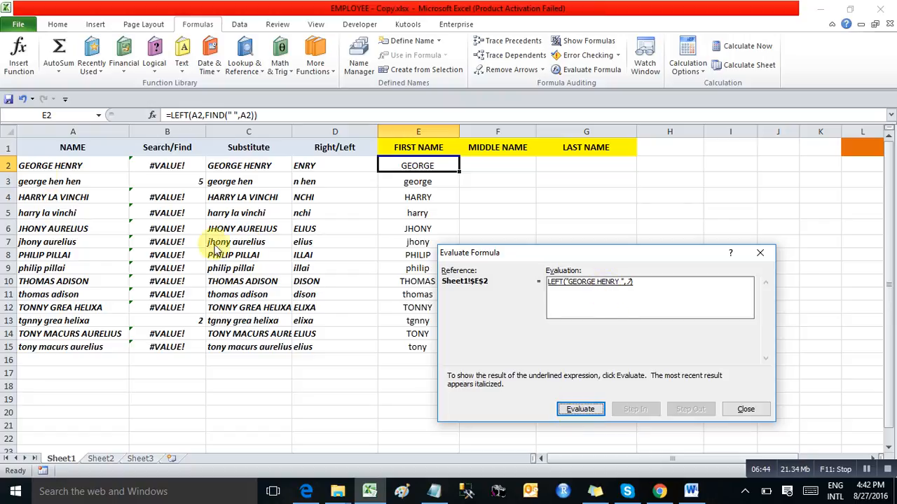
{"action": "left_click", "coordinate": [569, 411]}
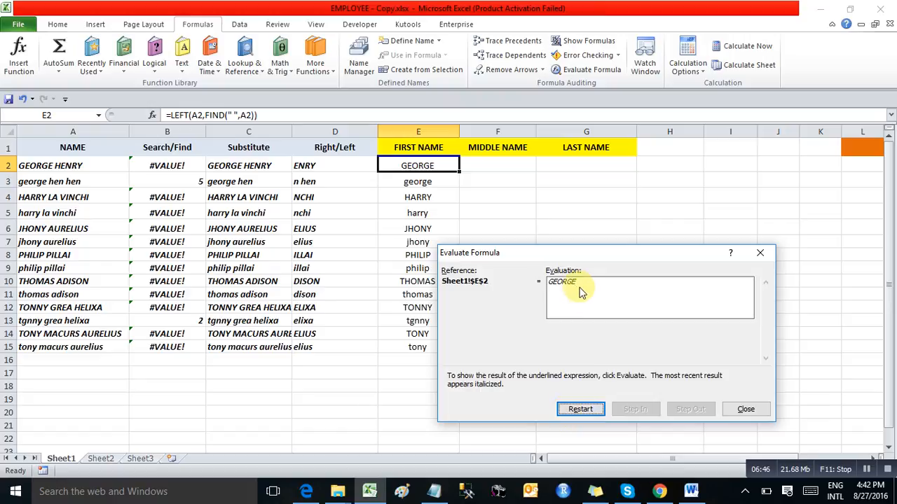
{"action": "left_click", "coordinate": [747, 411]}
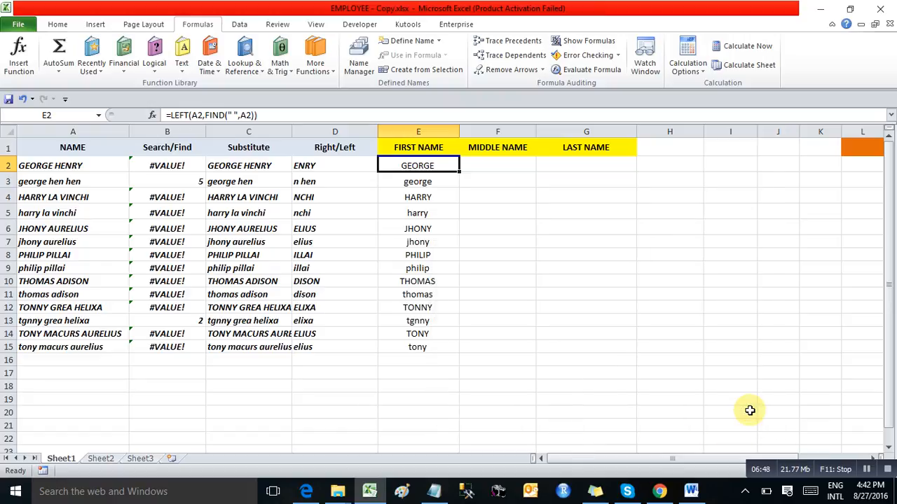
Preview E2's formula with its FIND(" ",A2) part replaced by 7, and cancel the edit.
{"action": "key", "text": "ctrl+Down"}
{"action": "key", "text": "ctrl+Up"}
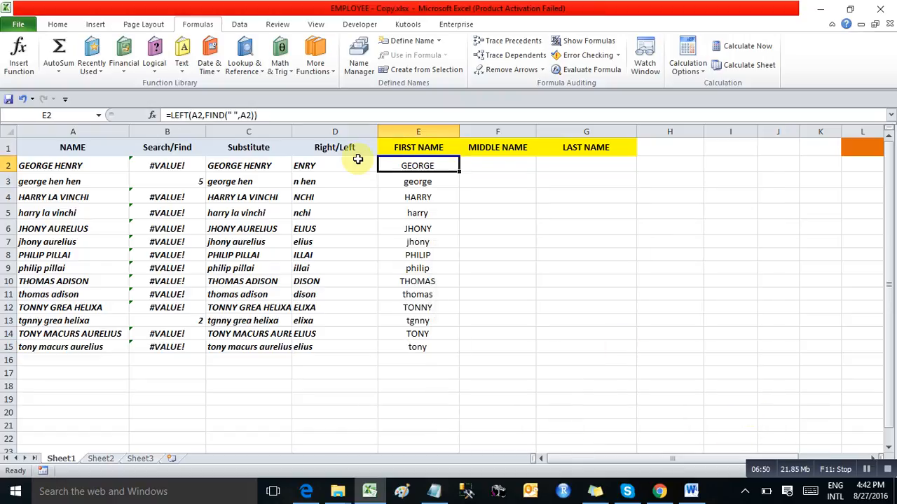
{"action": "left_click_drag", "start_coordinate": [255, 116], "coordinate": [209, 115]}
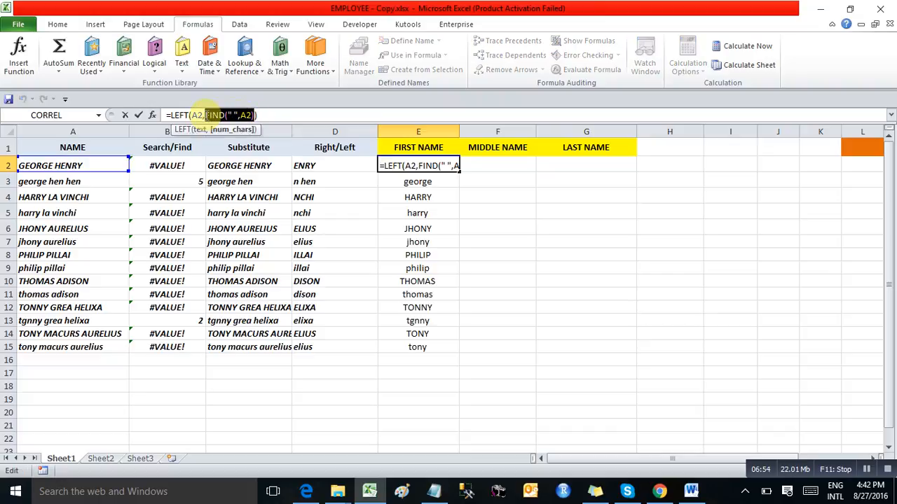
{"action": "type", "text": "7"}
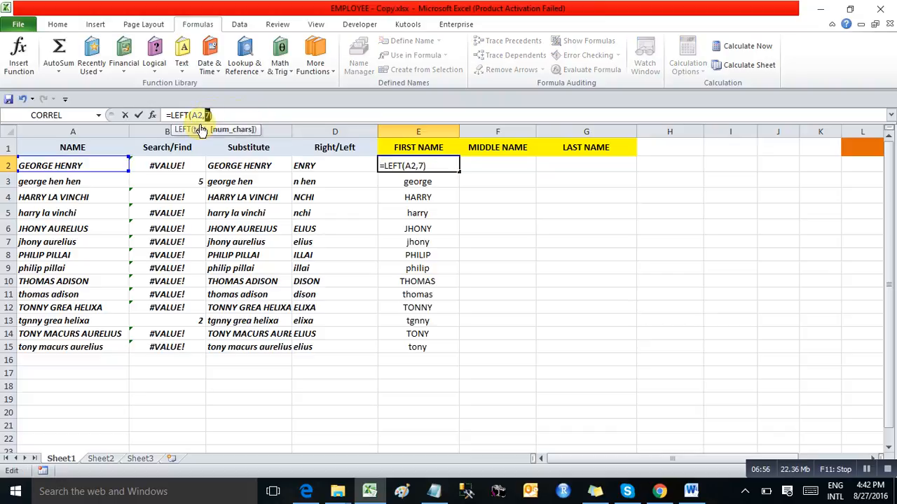
{"action": "key", "text": "Escape"}
Inspect where the space falls in A2's name and select the MIDDLE NAME cell F2.
{"action": "left_click", "coordinate": [44, 168]}
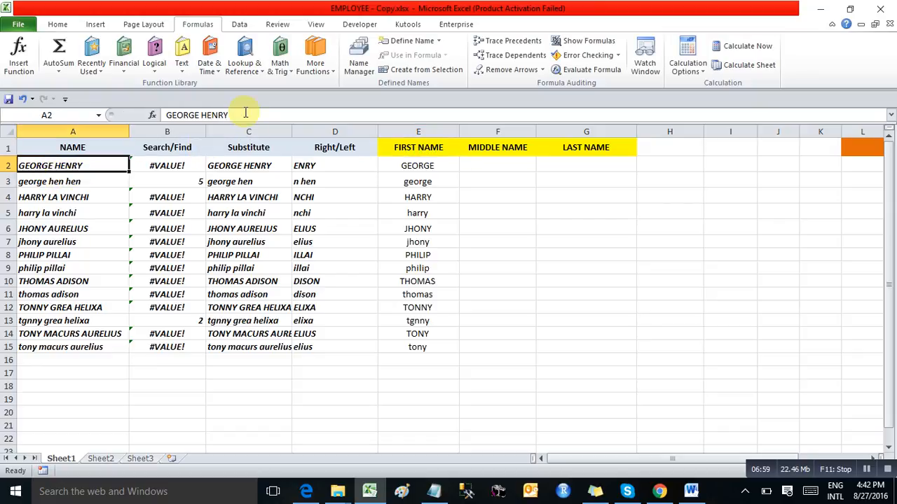
{"action": "left_click", "coordinate": [203, 115]}
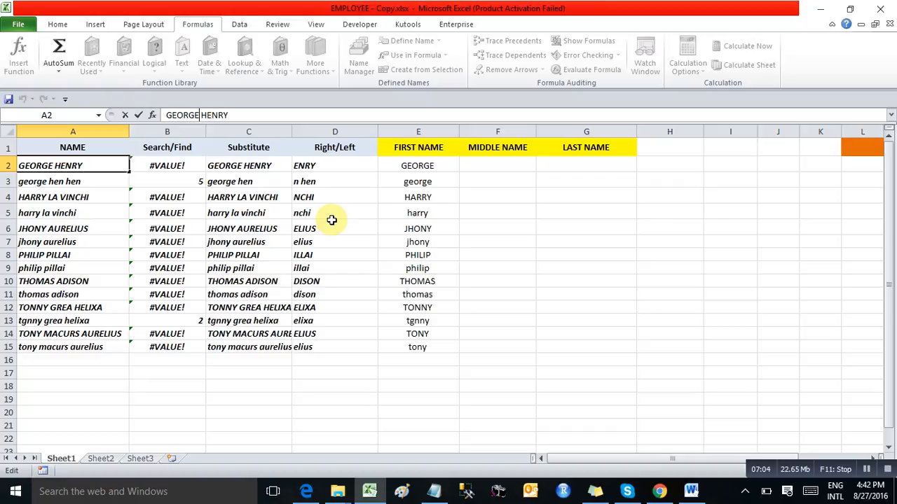
{"action": "key", "text": "Tab"}
{"action": "key", "text": "Tab"}
{"action": "key", "text": "Tab"}
{"action": "key", "text": "Tab"}
{"action": "key", "text": "Tab"}
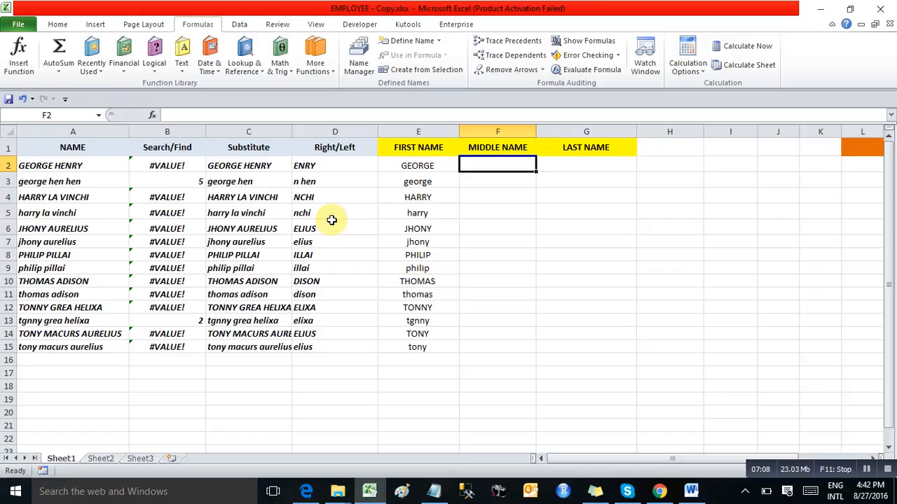
{"action": "key", "text": "shift+Tab"}
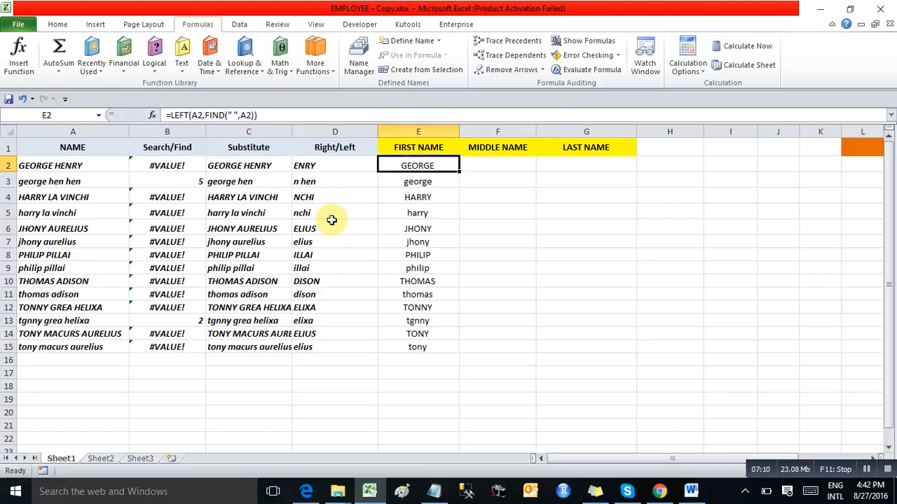
{"action": "key", "text": "Tab"}
{"action": "key", "text": "shift+Tab"}
{"action": "key", "text": "Tab"}
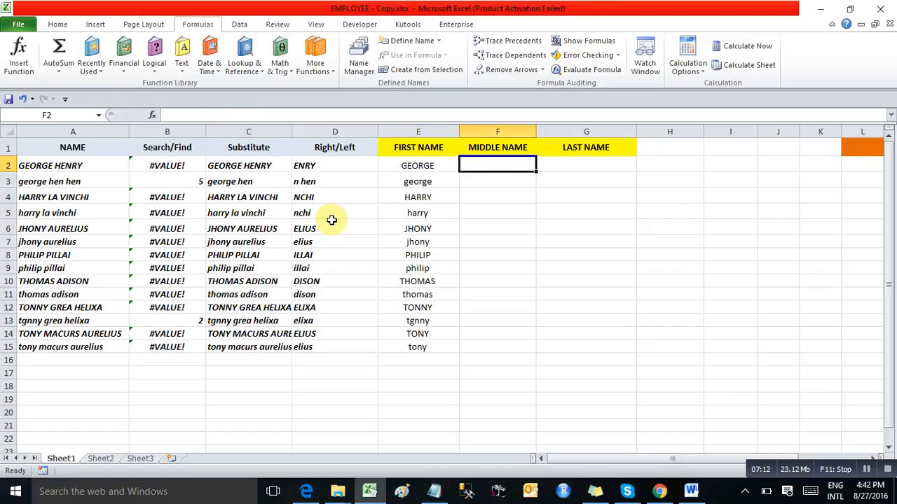
{"action": "key", "text": "shift+Tab"}
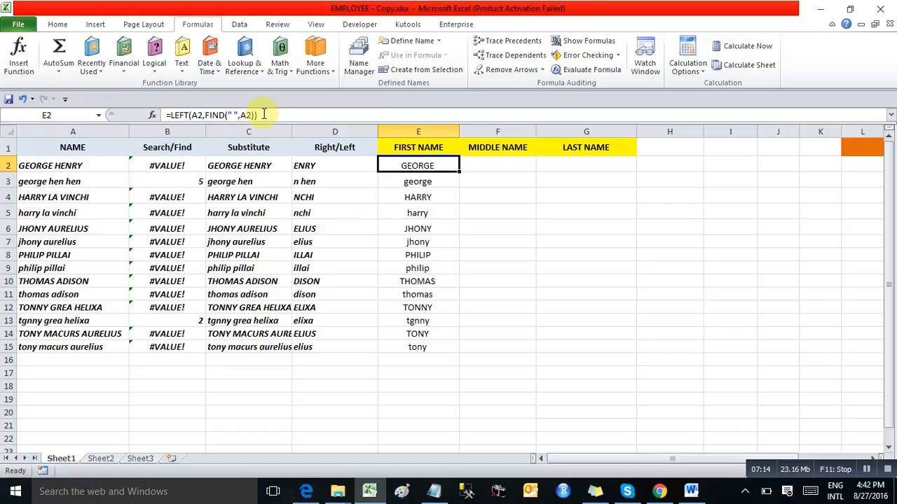
{"action": "key", "text": "Tab"}
{"action": "type", "text": "="}
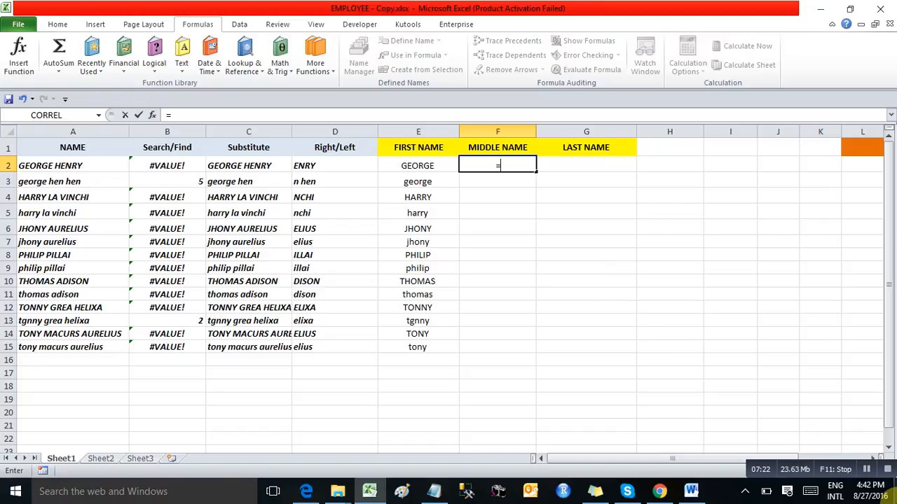
{"action": "left_click", "coordinate": [871, 475]}
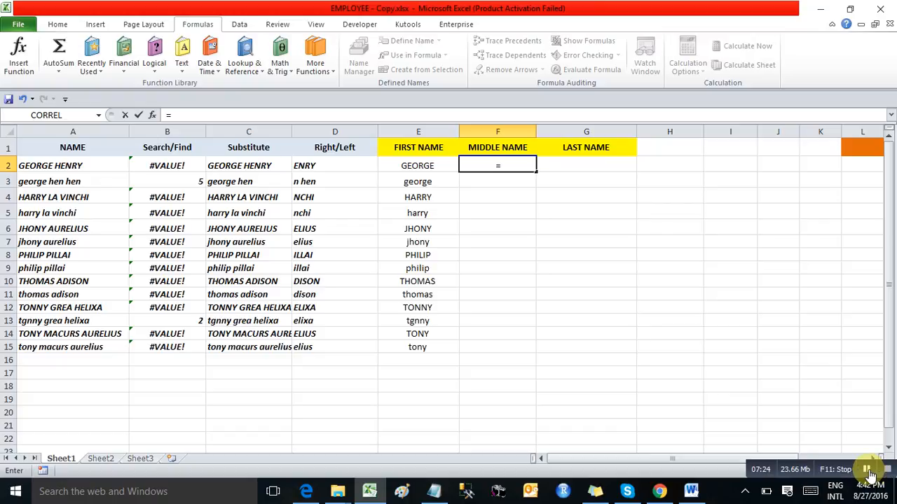
{"action": "key", "text": "Escape"}
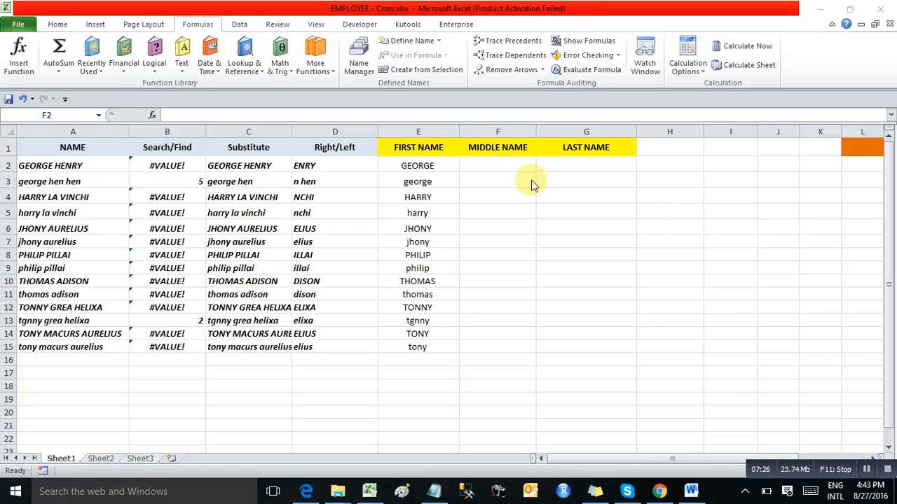
Enter =SUBSTITUTE(A2,E2,"") in the MIDDLE NAME cell F2 to strip the first name from the full name.
{"action": "left_click", "coordinate": [493, 164]}
{"action": "type", "text": "=sub"}
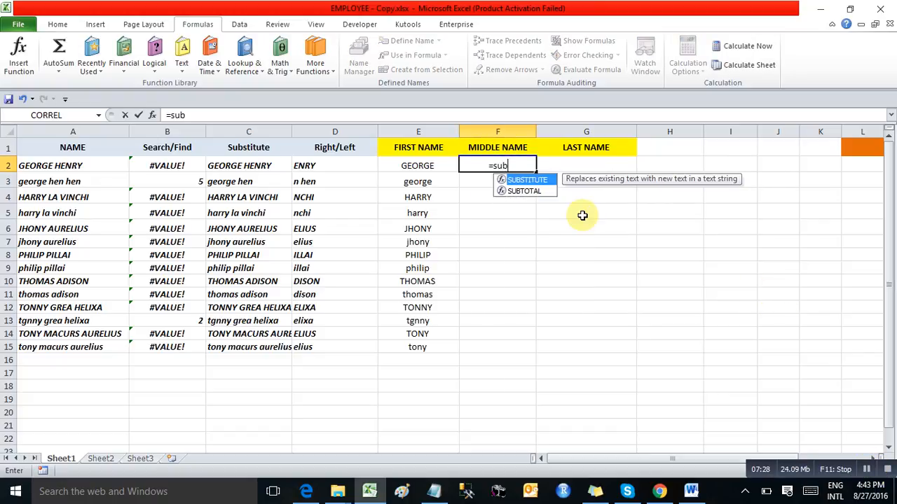
{"action": "key", "text": "Tab"}
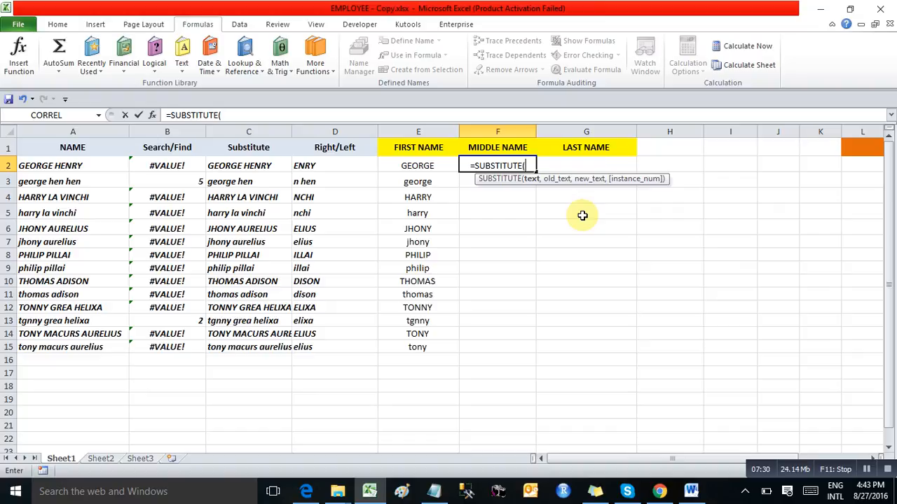
{"action": "key", "text": "Left"}
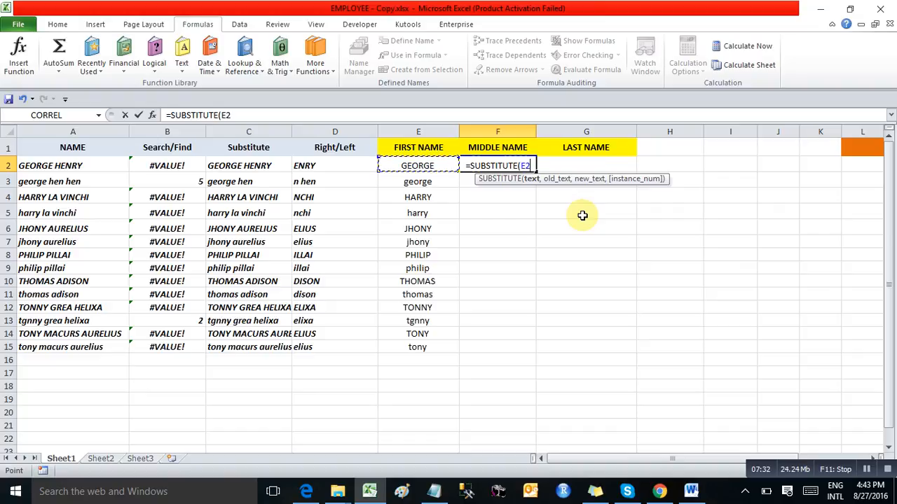
{"action": "key", "text": "Left"}
{"action": "key", "text": "Left"}
{"action": "key", "text": "Left"}
{"action": "key", "text": "Left"}
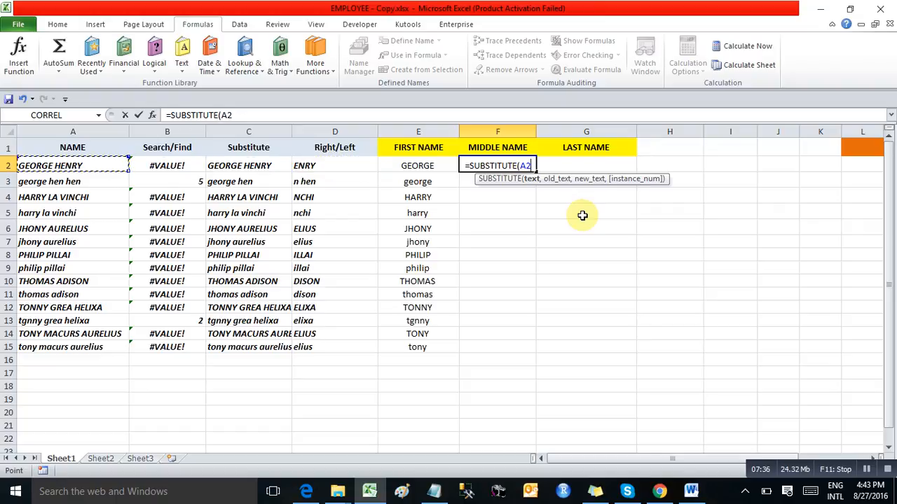
{"action": "type", "text": ","}
{"action": "key", "text": "Left"}
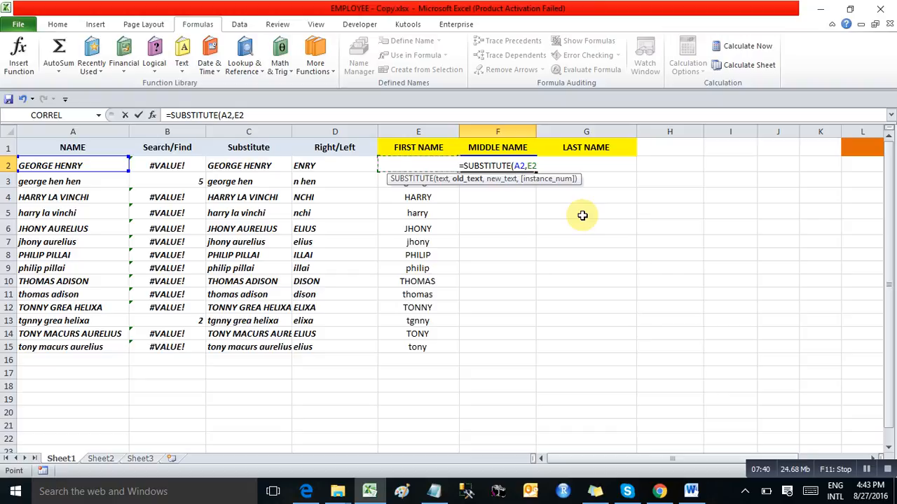
{"action": "type", "text": ","}
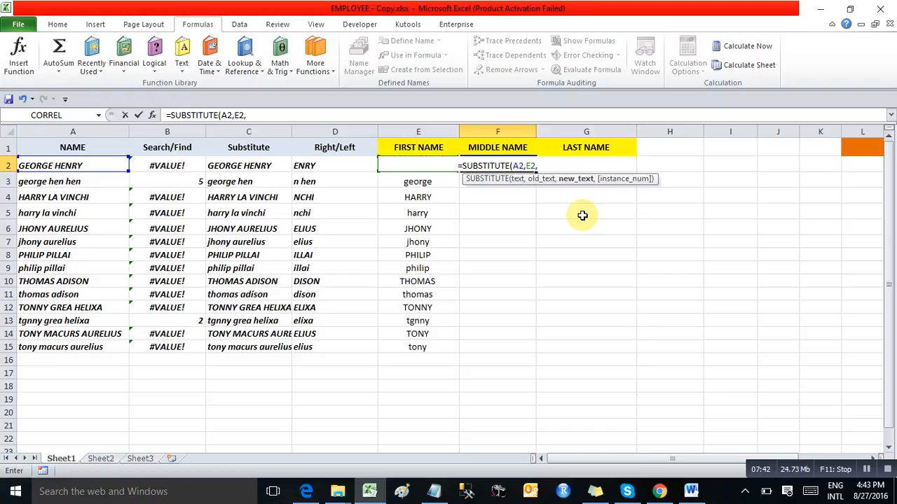
{"action": "type", "text": "\"\")"}
{"action": "key", "text": "Return"}
Fill the SUBSTITUTE formula down the MIDDLE NAME column from F2 to F15.
{"action": "key", "text": "Left"}
{"action": "key", "text": "ctrl+Down"}
{"action": "key", "text": "Right"}
{"action": "key", "text": "ctrl+shift+Up"}
{"action": "key", "text": "ctrl+d"}
{"action": "key", "text": "ctrl+Up"}
{"action": "key", "text": "Down"}
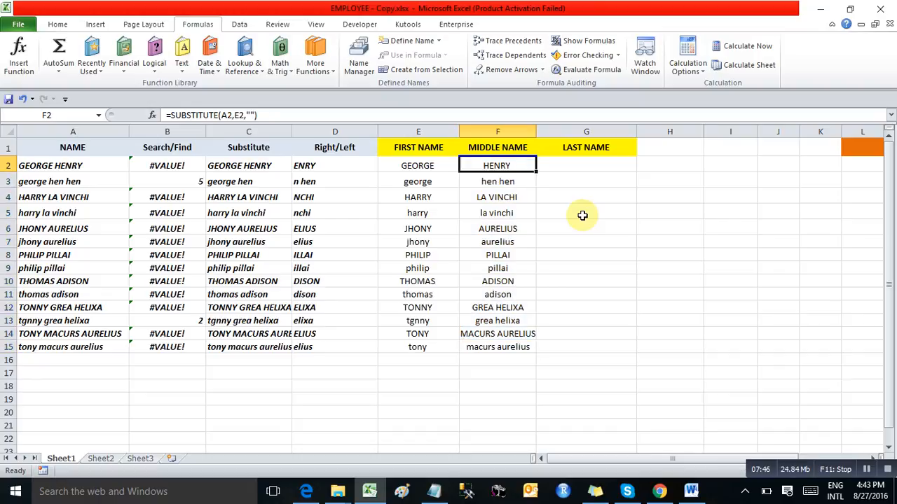
Compare the full name in A3 with the MIDDLE NAME column's SUBSTITUTE formulas and results, ending on F2.
{"action": "left_click", "coordinate": [63, 181]}
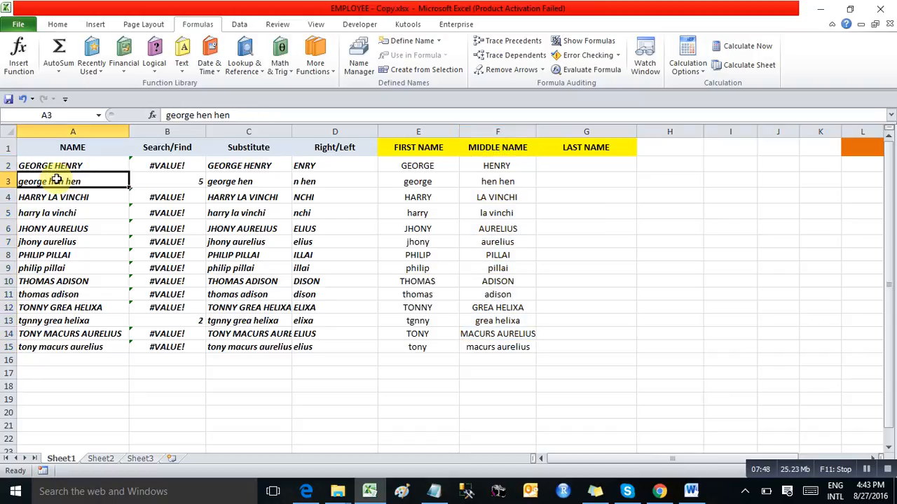
{"action": "left_click", "coordinate": [509, 181]}
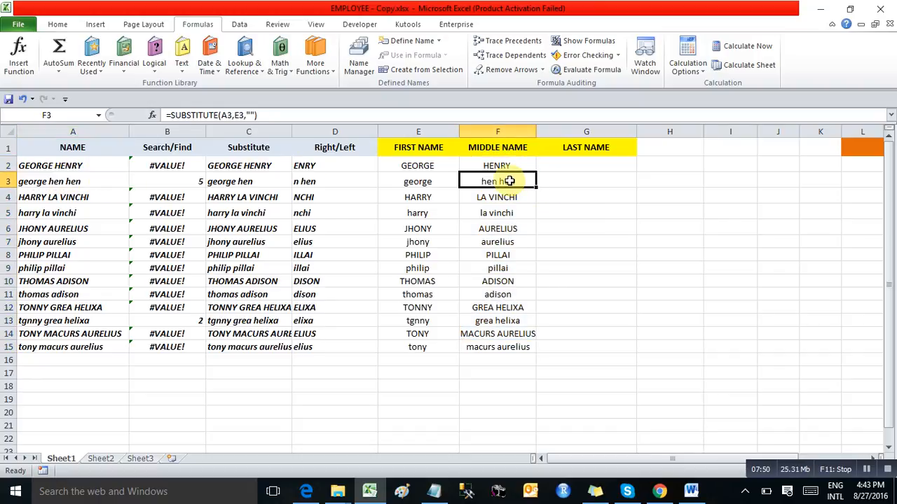
{"action": "key", "text": "Down"}
{"action": "key", "text": "Down"}
{"action": "key", "text": "Down"}
{"action": "key", "text": "Down"}
{"action": "key", "text": "Down"}
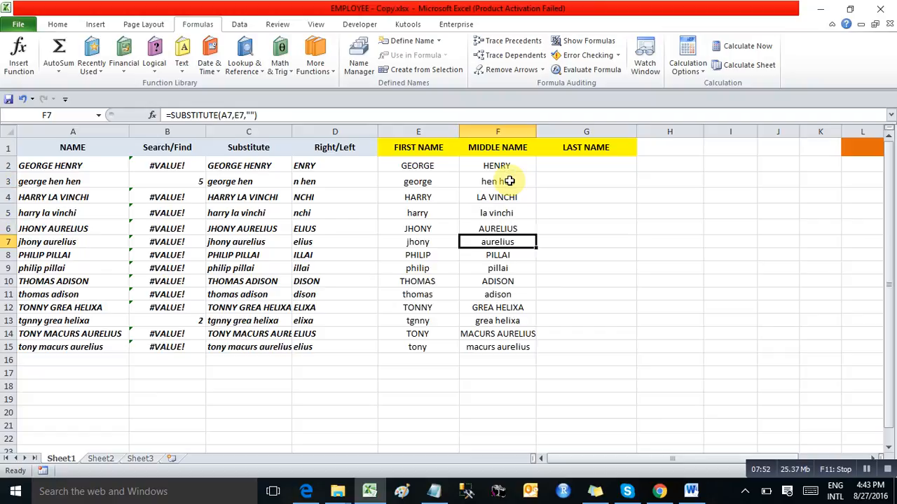
{"action": "key", "text": "Down"}
{"action": "key", "text": "Down"}
{"action": "key", "text": "Up"}
{"action": "key", "text": "Up"}
{"action": "key", "text": "Up"}
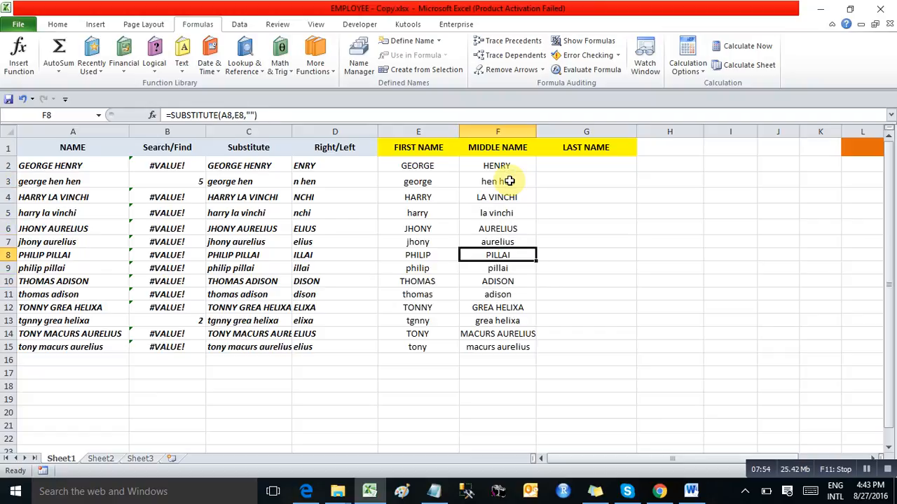
{"action": "left_click", "coordinate": [509, 181]}
{"action": "key", "text": "Up"}
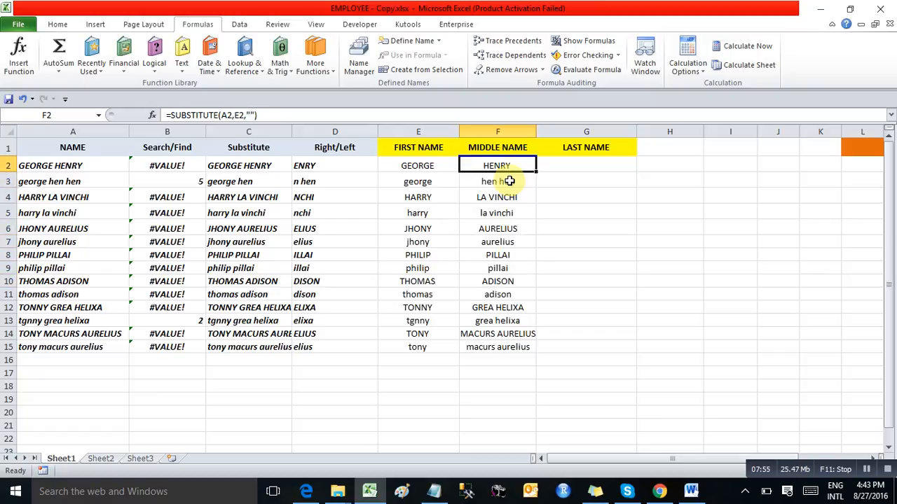
Wrap F2's SUBSTITUTE(A2,E2,"") expression in a LEFT function as its text argument, ready for the num_chars argument.
{"action": "left_click", "coordinate": [171, 115]}
{"action": "left_click", "coordinate": [246, 198]}
{"action": "key", "text": "BackSpace"}
{"action": "key", "text": "BackSpace"}
{"action": "type", "text": "le"}
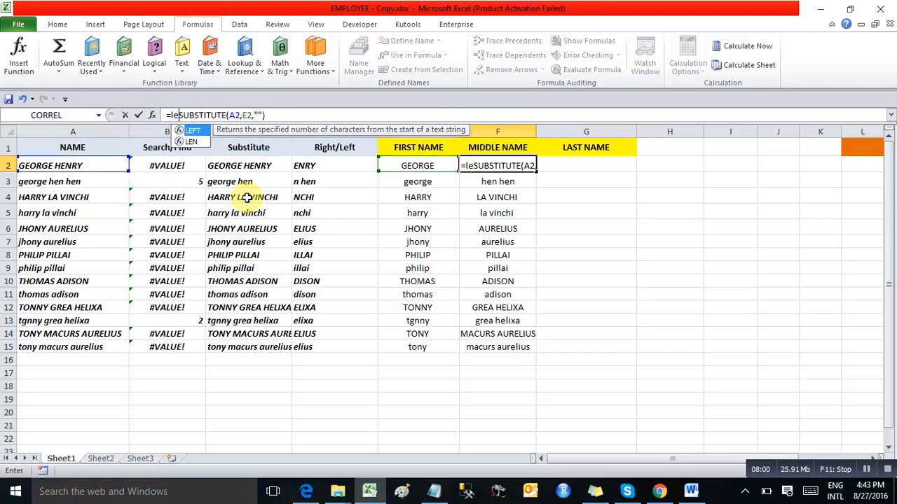
{"action": "key", "text": "Tab"}
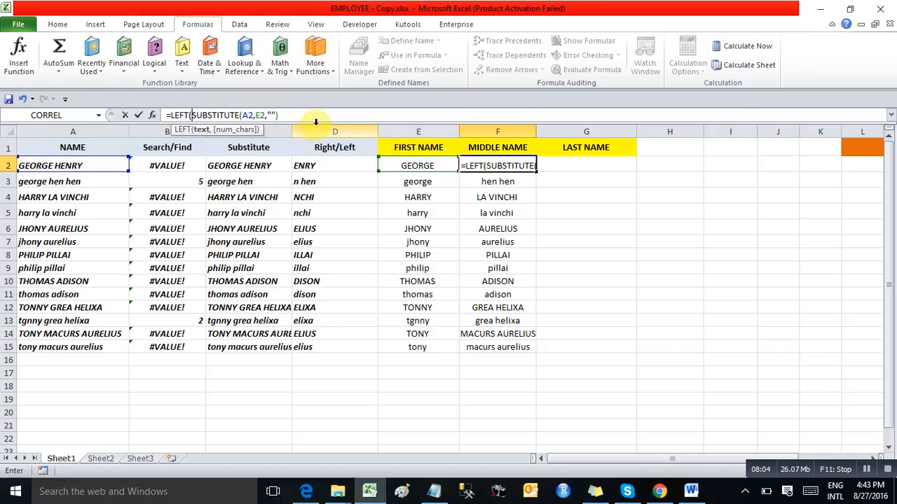
{"action": "left_click_drag", "start_coordinate": [282, 114], "coordinate": [191, 115]}
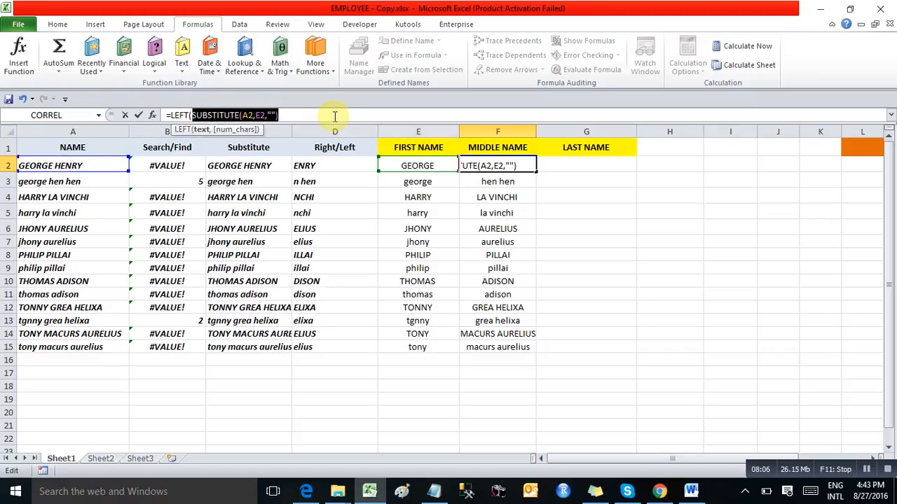
{"action": "left_click", "coordinate": [287, 115]}
{"action": "type", "text": ","}
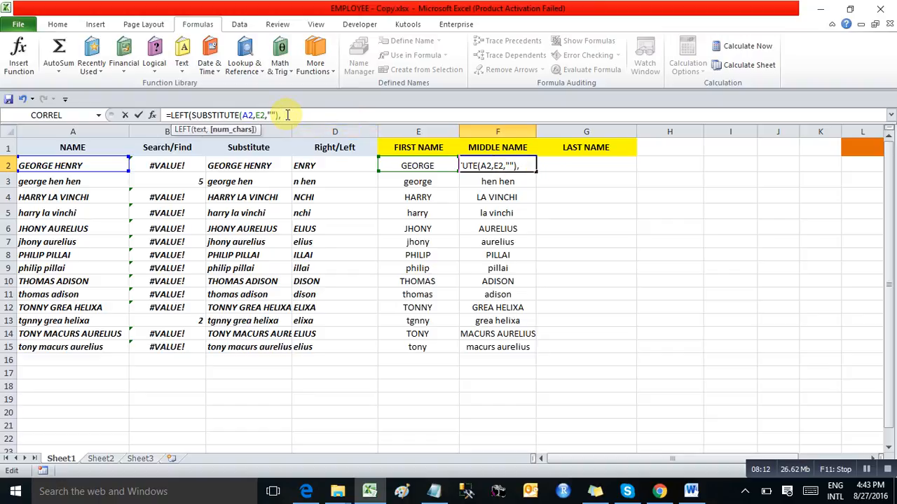
Start LEFT's num_chars argument with a SEARCH function that looks for a space, " ".
{"action": "type", "text": "fin"}
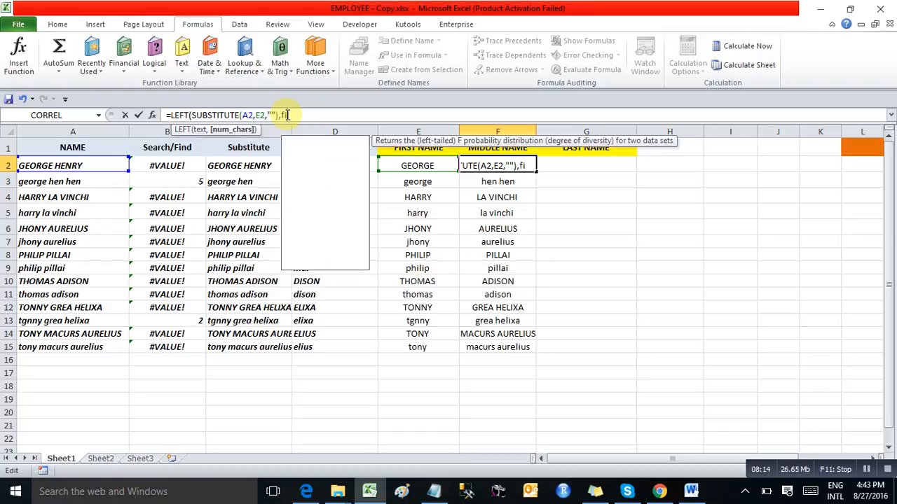
{"action": "key", "text": "BackSpace"}
{"action": "key", "text": "BackSpace"}
{"action": "key", "text": "BackSpace"}
{"action": "type", "text": "se"}
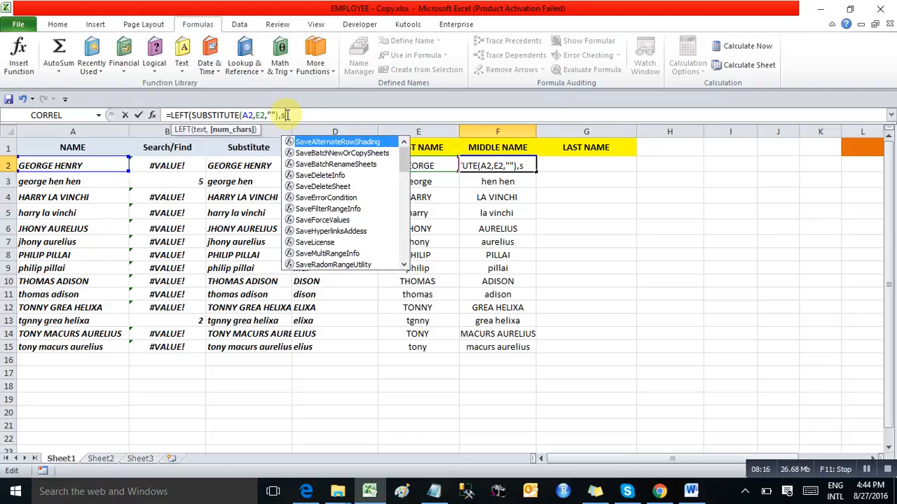
{"action": "key", "text": "Tab"}
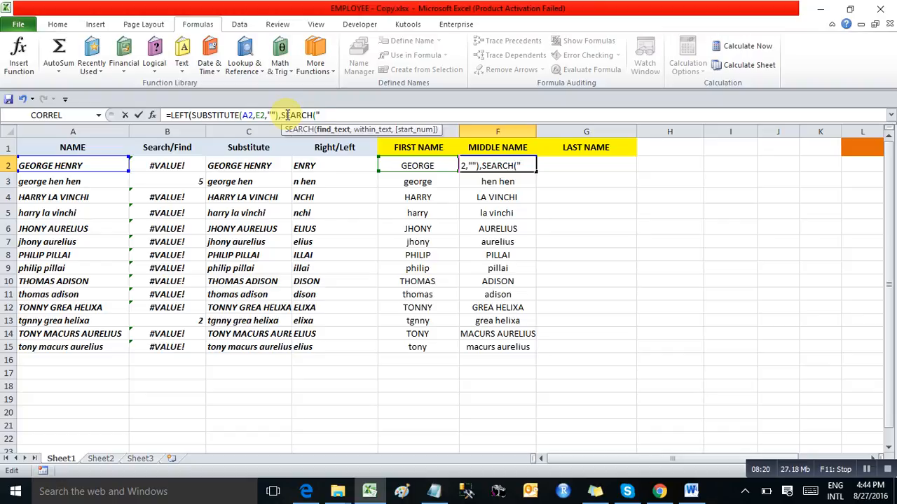
{"action": "type", "text": "\" \","}
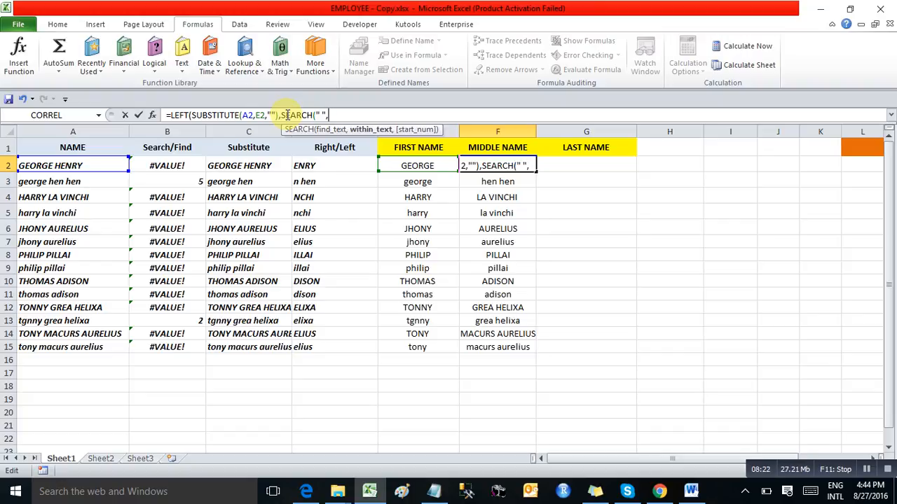
Reuse a copy of SUBSTITUTE(A2,E2,"") as SEARCH's within_text argument, close the brackets, and enter F2's formula.
{"action": "left_click_drag", "start_coordinate": [278, 115], "coordinate": [196, 121]}
{"action": "key", "text": "ctrl+c"}
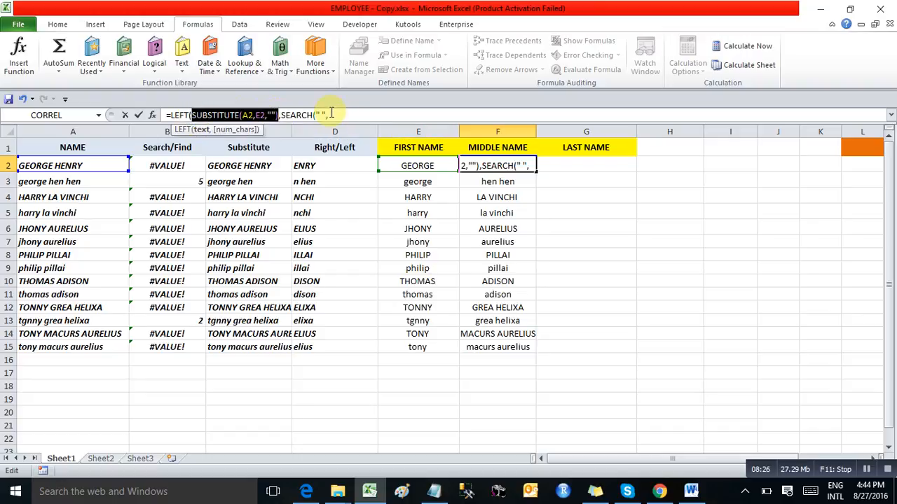
{"action": "left_click", "coordinate": [330, 115]}
{"action": "key", "text": "ctrl+v"}
{"action": "type", "text": ")"}
{"action": "key", "text": "Return"}
Fill F2's LEFT, SUBSTITUTE and SEARCH formula down to F15.
{"action": "key", "text": "Up"}
{"action": "key", "text": "ctrl+shift+Down"}
{"action": "key", "text": "ctrl+d"}
Examine the updated MIDDLE NAME formulas and results in the upper rows of column F, returning to F2.
{"action": "key", "text": "Down"}
{"action": "key", "text": "Down"}
{"action": "key", "text": "Down"}
{"action": "key", "text": "Up"}
{"action": "key", "text": "Up"}
{"action": "key", "text": "Up"}
{"action": "key", "text": "Down"}
{"action": "key", "text": "Down"}
{"action": "key", "text": "Down"}
{"action": "key", "text": "Down"}
{"action": "key", "text": "Down"}
{"action": "key", "text": "Up"}
{"action": "key", "text": "Up"}
{"action": "key", "text": "Up"}
{"action": "key", "text": "Up"}
{"action": "key", "text": "Up"}
{"action": "key", "text": "Down"}
{"action": "key", "text": "Up"}
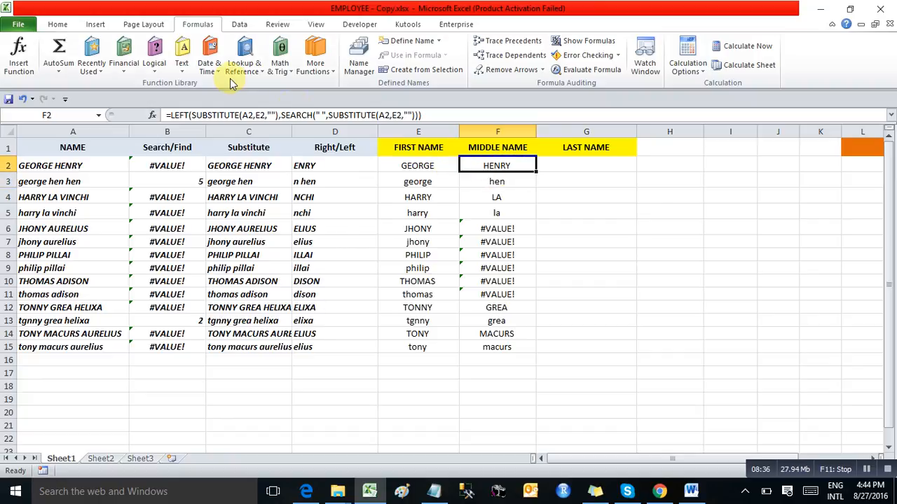
Review the LEFT arguments in F2's formula against the full name in A2.
{"action": "left_click_drag", "start_coordinate": [279, 115], "coordinate": [189, 117]}
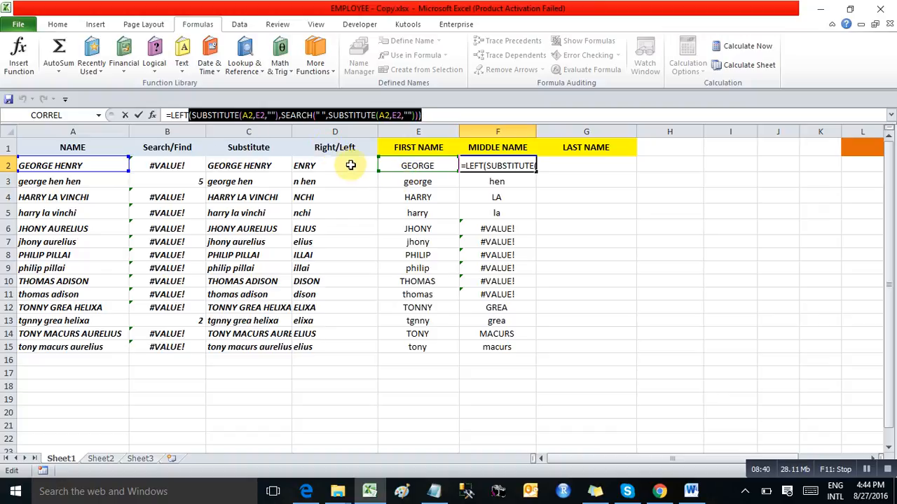
{"action": "key", "text": "ctrl+Return"}
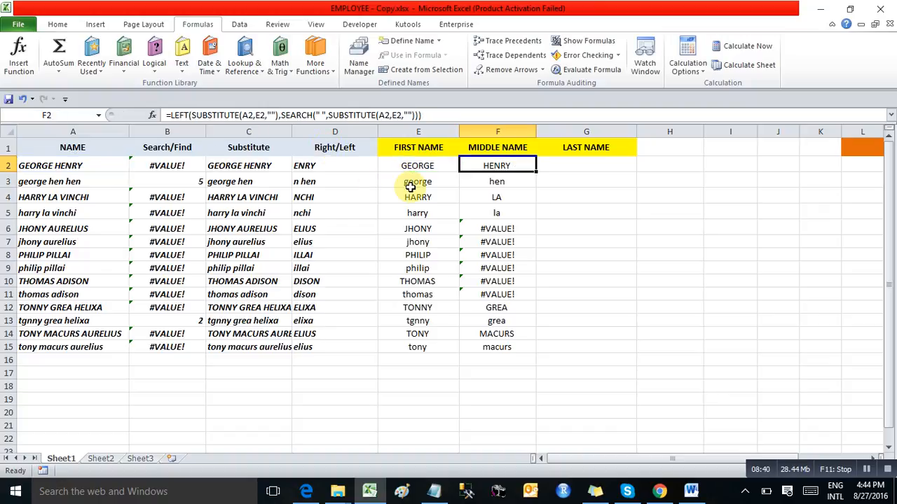
{"action": "left_click", "coordinate": [57, 172]}
{"action": "left_click", "coordinate": [481, 168]}
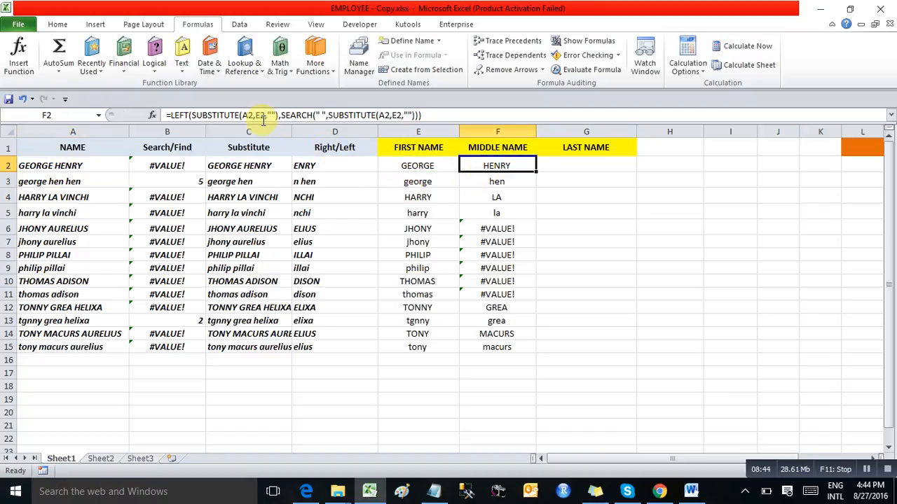
Convert the first SUBSTITUTE(A2,E2,"") part of F2's formula to its calculated text, leave the edit, and go to F4.
{"action": "left_click_drag", "start_coordinate": [278, 115], "coordinate": [196, 112]}
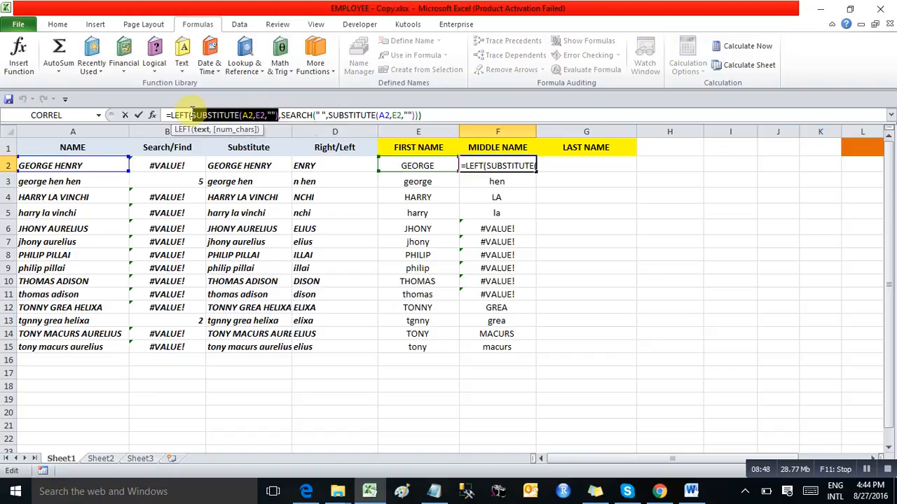
{"action": "key", "text": "F9"}
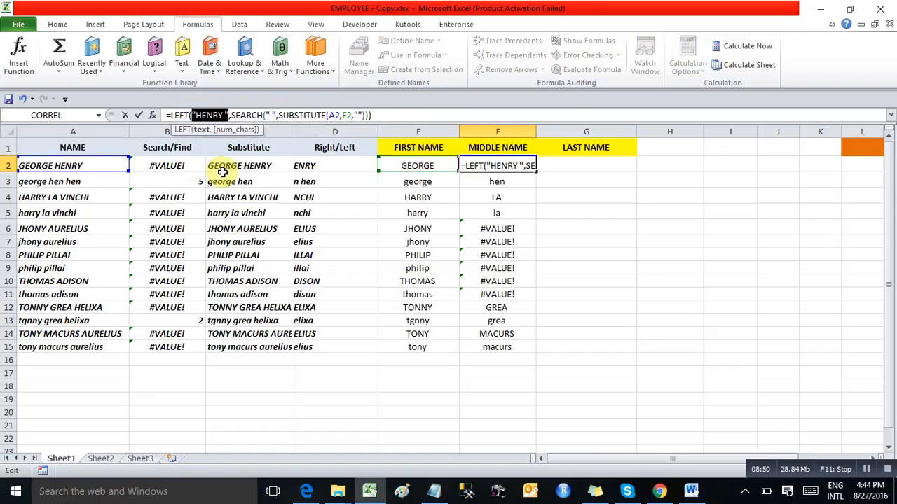
{"action": "key", "text": "Return"}
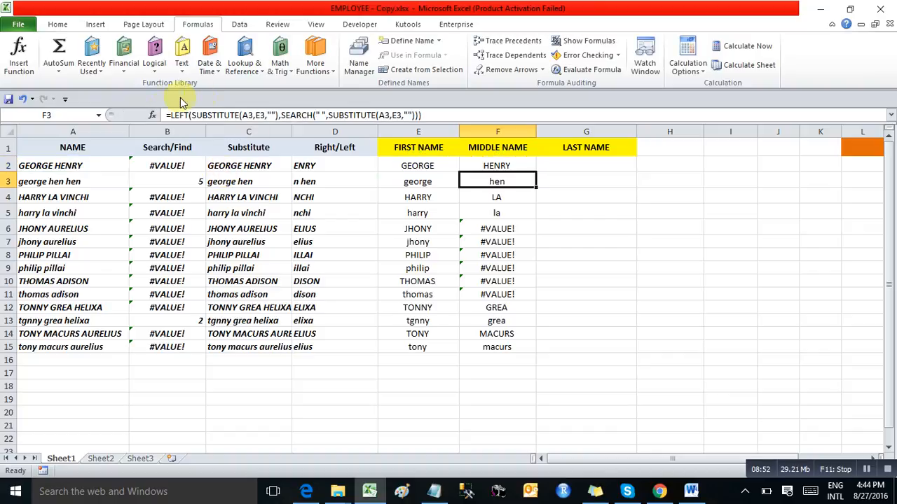
{"action": "key", "text": "Down"}
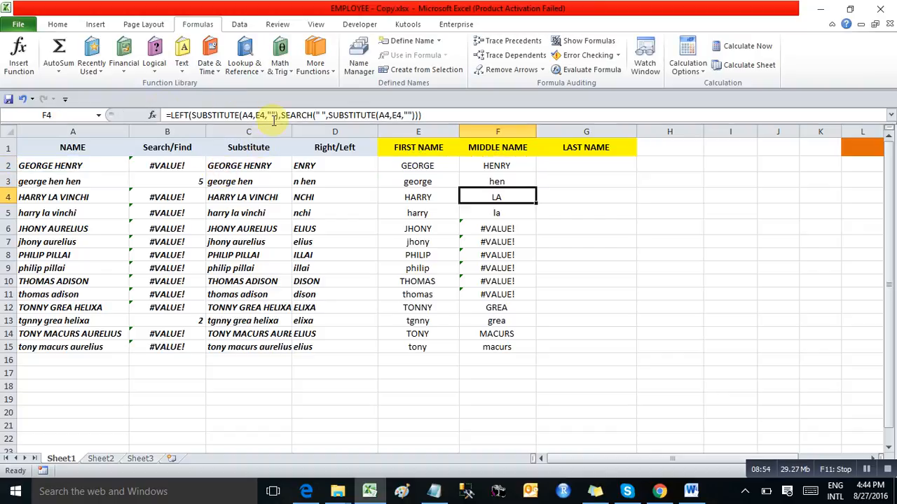
Convert the first SUBSTITUTE(A4,E4,"") part of F4's formula to its calculated text, leave the edit, and go to E4.
{"action": "left_click_drag", "start_coordinate": [276, 114], "coordinate": [191, 115]}
{"action": "key", "text": "F9"}
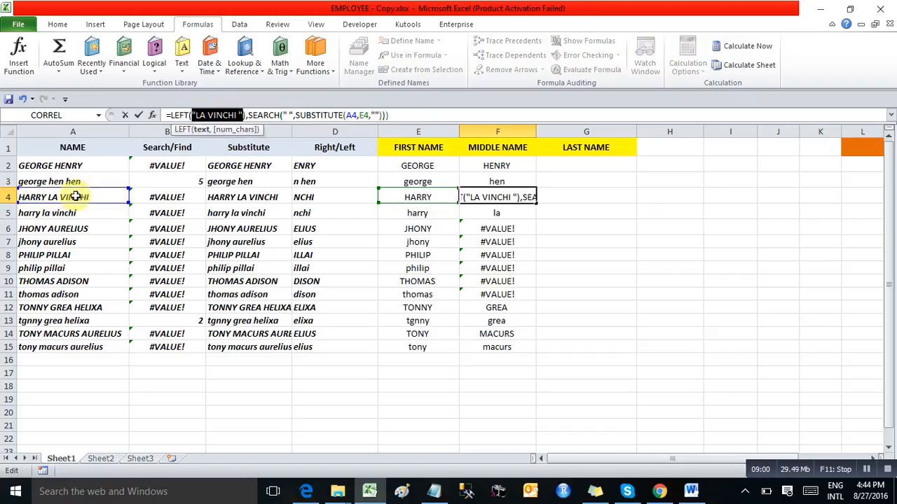
{"action": "key", "text": "Escape"}
{"action": "key", "text": "Left"}
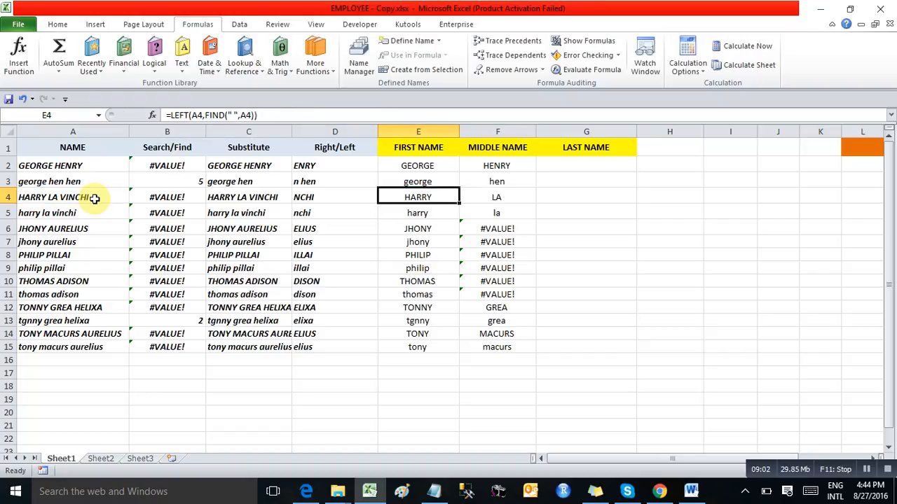
Compare row 4's full name with its split parts, check the rest of the MIDDLE NAME column, and return to F2.
{"action": "key", "text": "Left"}
{"action": "key", "text": "Left"}
{"action": "key", "text": "Left"}
{"action": "key", "text": "Left"}
{"action": "key", "text": "Right"}
{"action": "key", "text": "Right"}
{"action": "key", "text": "Right"}
{"action": "key", "text": "Right"}
{"action": "key", "text": "Right"}
{"action": "key", "text": "Down"}
{"action": "key", "text": "Up"}
{"action": "key", "text": "Up"}
{"action": "key", "text": "Down"}
{"action": "key", "text": "ctrl+Down"}
{"action": "key", "text": "ctrl+Up"}
{"action": "key", "text": "Down"}
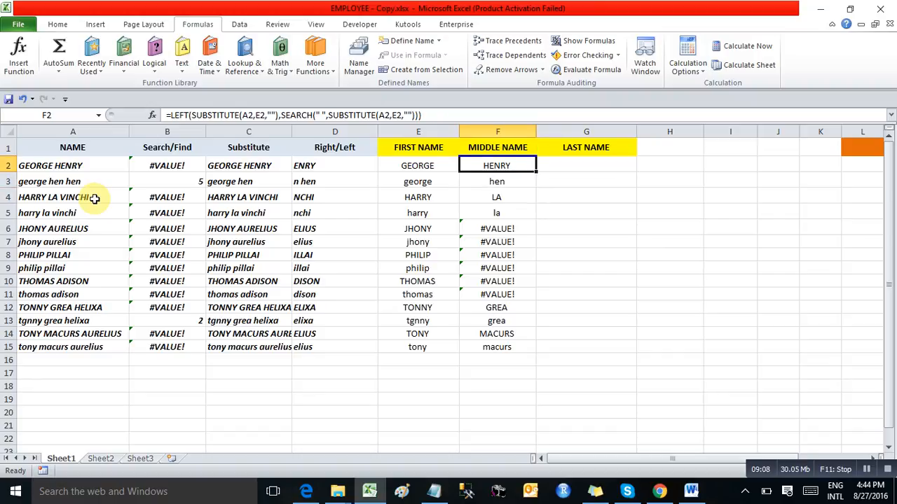
Convert the SUBSTITUTE(A2,E2,"") part inside SEARCH in F2's formula to its calculated text and leave the edit without saving.
{"action": "double_click", "coordinate": [351, 115]}
{"action": "left_click_drag", "start_coordinate": [350, 115], "coordinate": [409, 115]}
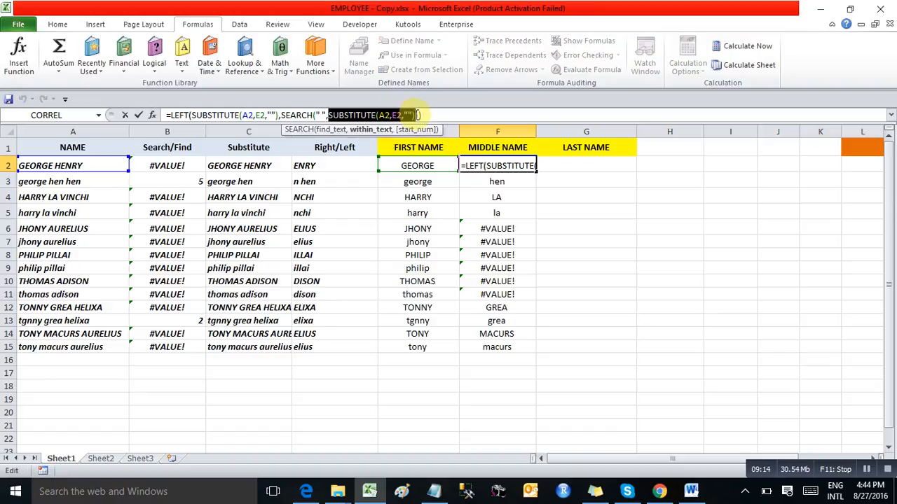
{"action": "key", "text": "F9"}
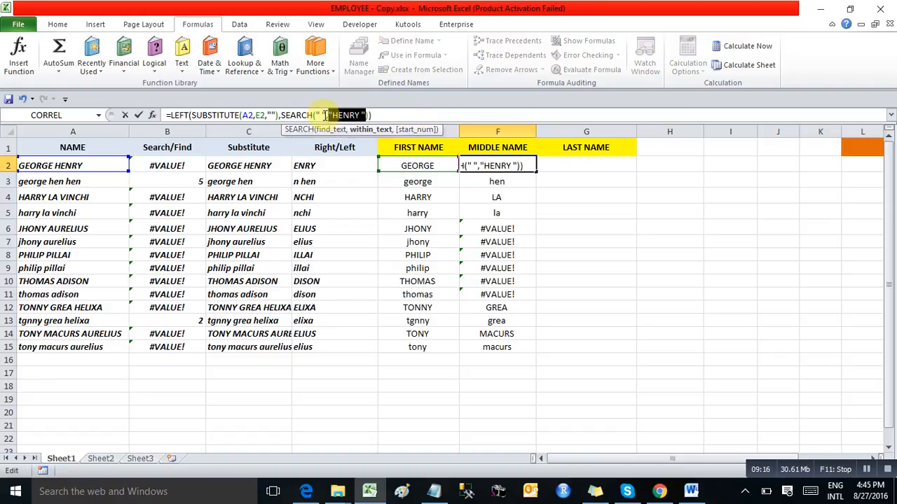
{"action": "key", "text": "Escape"}
Examine the MIDDLE NAME formulas and results from F2 down to the rows with errors, ending in F3.
{"action": "key", "text": "Right"}
{"action": "key", "text": "Left"}
{"action": "key", "text": "Up"}
{"action": "key", "text": "Down"}
{"action": "key", "text": "Down"}
{"action": "key", "text": "Down"}
{"action": "key", "text": "Down"}
{"action": "key", "text": "Down"}
{"action": "key", "text": "Down"}
{"action": "key", "text": "Up"}
{"action": "key", "text": "Up"}
{"action": "key", "text": "Up"}
{"action": "key", "text": "Up"}
{"action": "key", "text": "Up"}
{"action": "key", "text": "Down"}
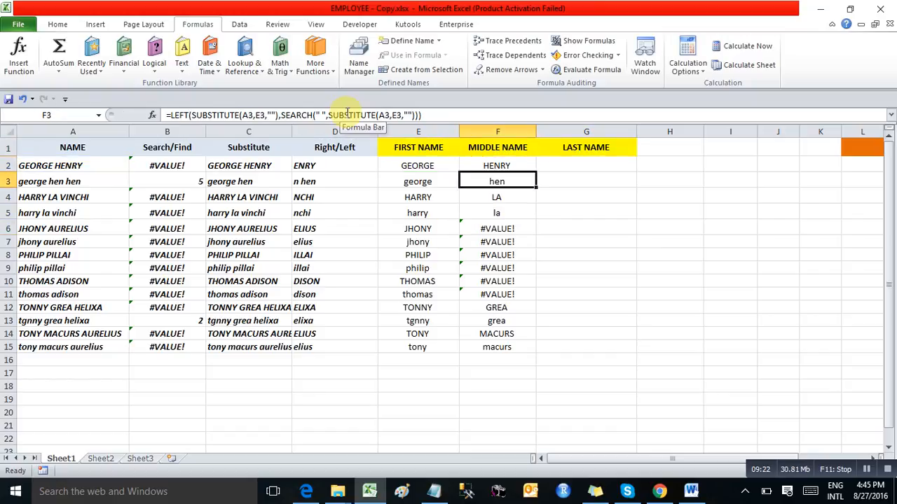
Enter =IFERROR(F2,"") in G2 to return blank text instead of an error.
{"action": "key", "text": "Up"}
{"action": "key", "text": "Right"}
{"action": "type", "text": "=if"}
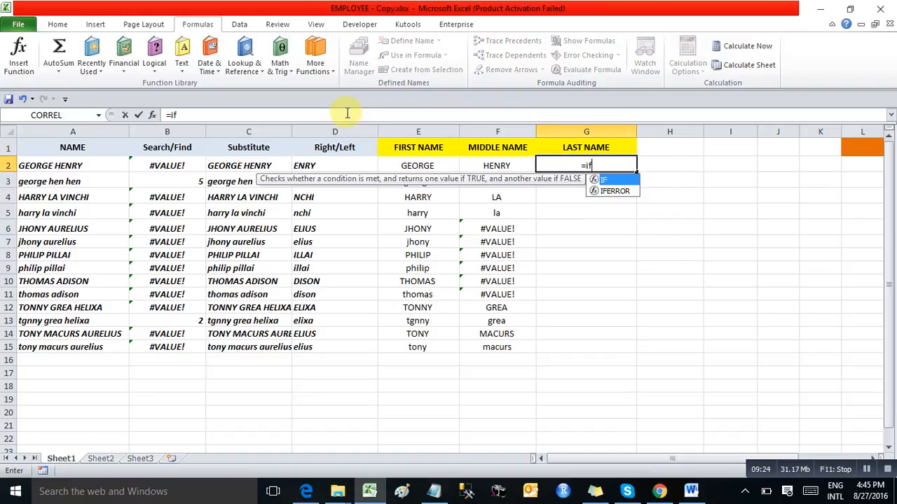
{"action": "key", "text": "Down"}
{"action": "key", "text": "Tab"}
{"action": "key", "text": "Left"}
{"action": "key", "text": "Left"}
{"action": "key", "text": "Left"}
{"action": "key", "text": "Left"}
{"action": "key", "text": "Right"}
{"action": "key", "text": "Right"}
{"action": "key", "text": "Right"}
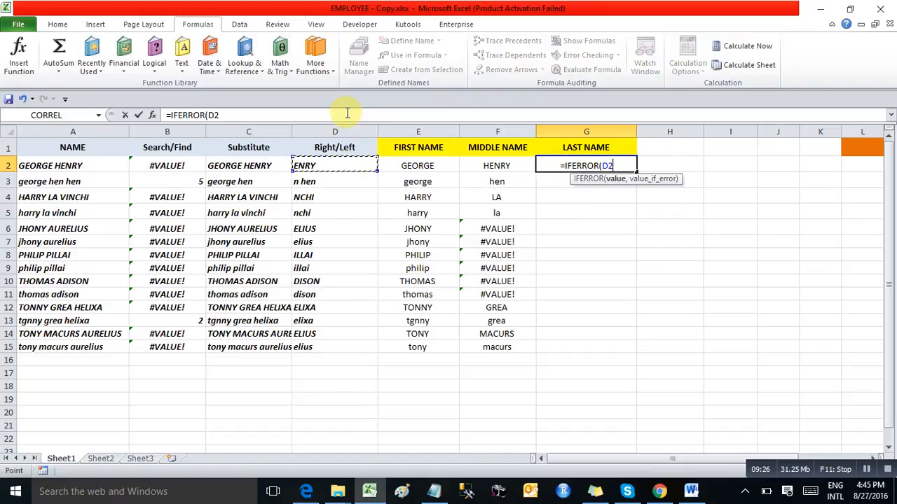
{"action": "type", "text": ","}
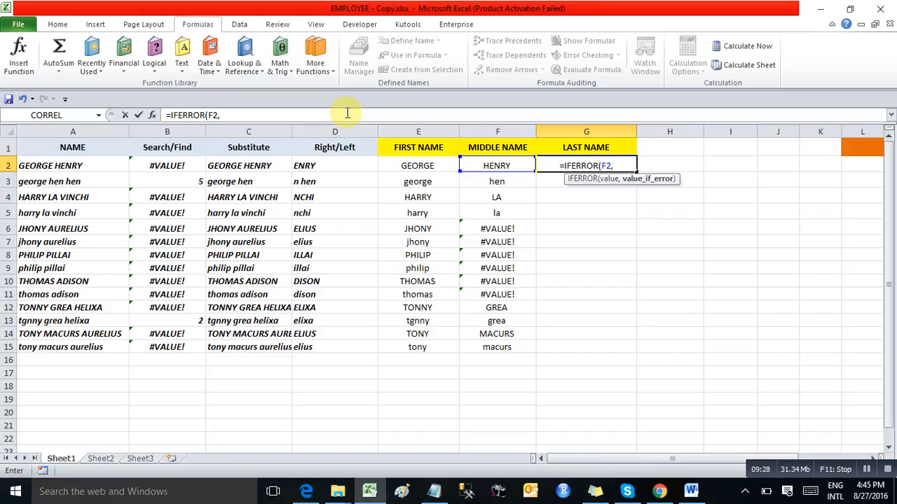
{"action": "type", "text": "\"\""}
{"action": "key", "text": "Return"}
Fill G2's IFERROR formula down to G15.
{"action": "key", "text": "Down"}
{"action": "key", "text": "Left"}
{"action": "key", "text": "ctrl+Down"}
{"action": "key", "text": "Right"}
{"action": "key", "text": "ctrl+shift+Up"}
{"action": "key", "text": "ctrl+d"}
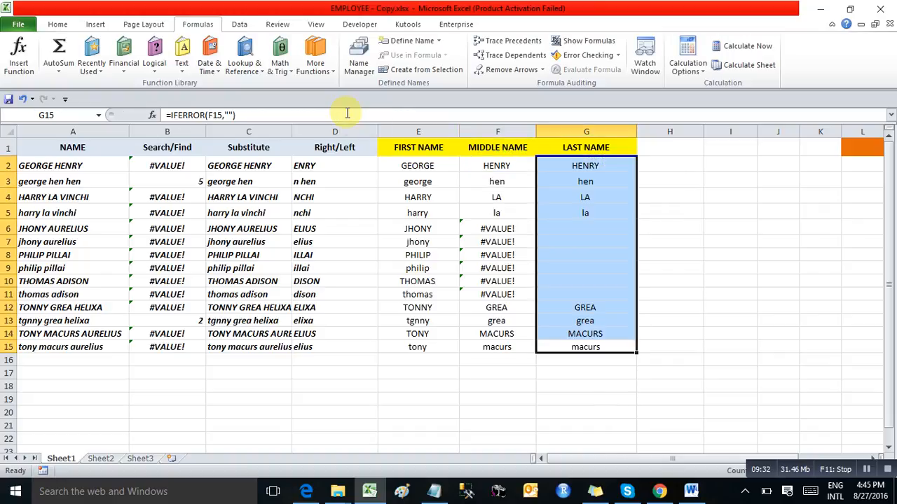
Wrap F2's existing LEFT formula in IFERROR with "" as the value if error.
{"action": "key", "text": "ctrl+Up"}
{"action": "key", "text": "Down"}
{"action": "key", "text": "Left"}
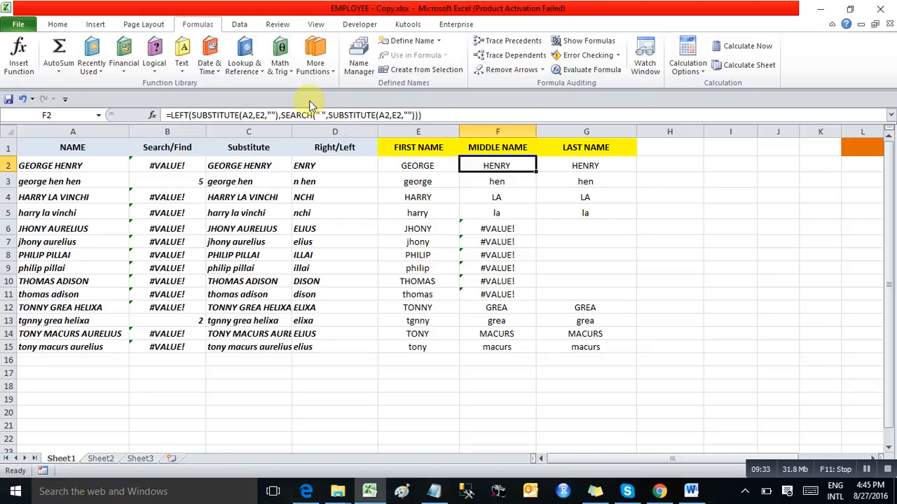
{"action": "left_click", "coordinate": [168, 115]}
{"action": "type", "text": "if"}
{"action": "key", "text": "Down"}
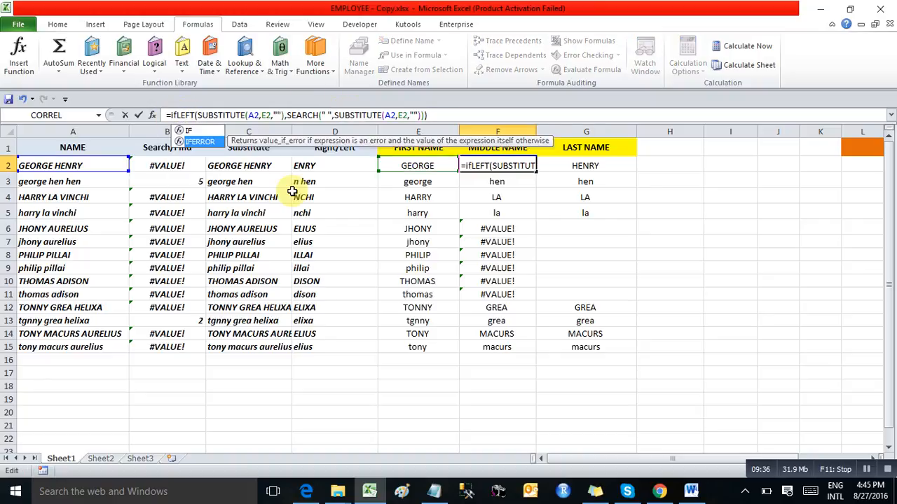
{"action": "key", "text": "Tab"}
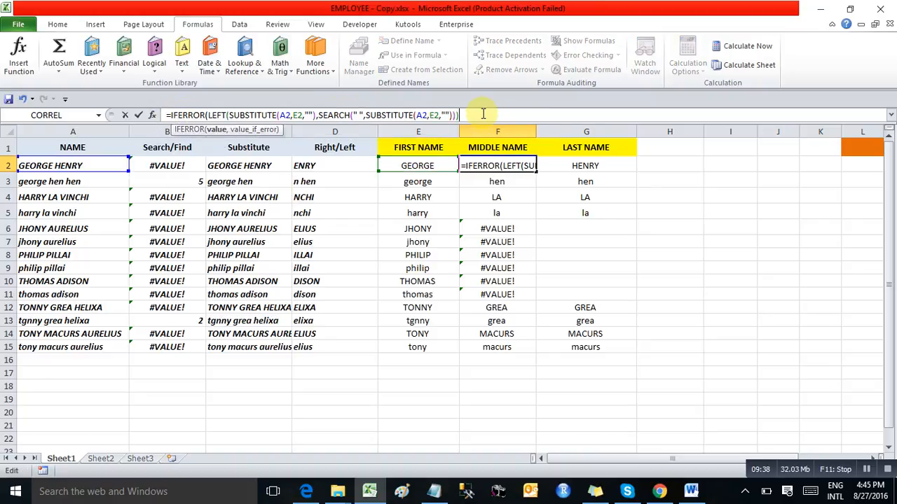
{"action": "type", "text": ",\"\""}
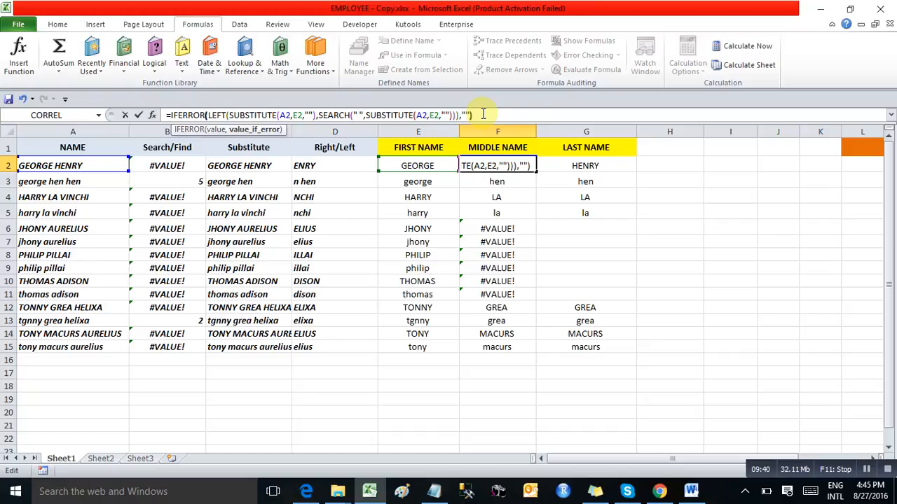
{"action": "key", "text": "Return"}
Fill F2's IFERROR formula down to F15 and return to F2.
{"action": "key", "text": "Up"}
{"action": "key", "text": "ctrl+shift+Down"}
{"action": "key", "text": "ctrl+d"}
{"action": "key", "text": "Down"}
{"action": "key", "text": "Up"}
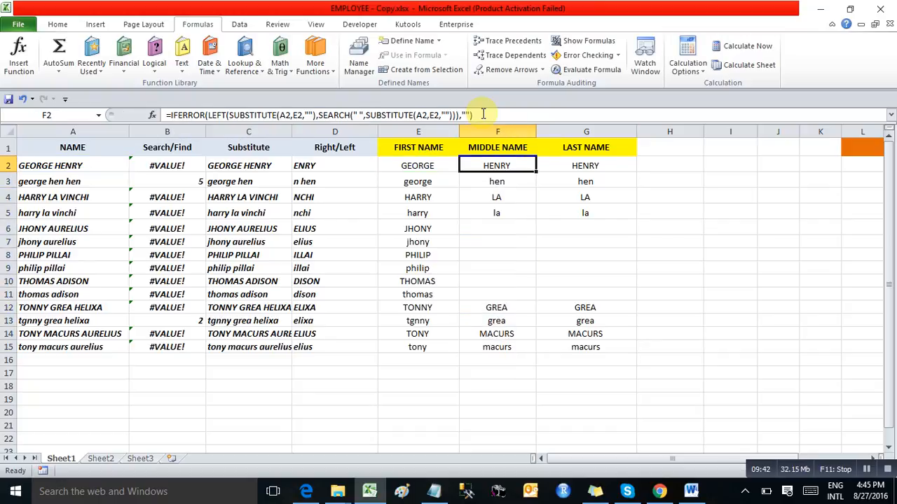
Evaluate F2's IFERROR formula step by step to its final result, and close the evaluation.
{"action": "left_click", "coordinate": [571, 72]}
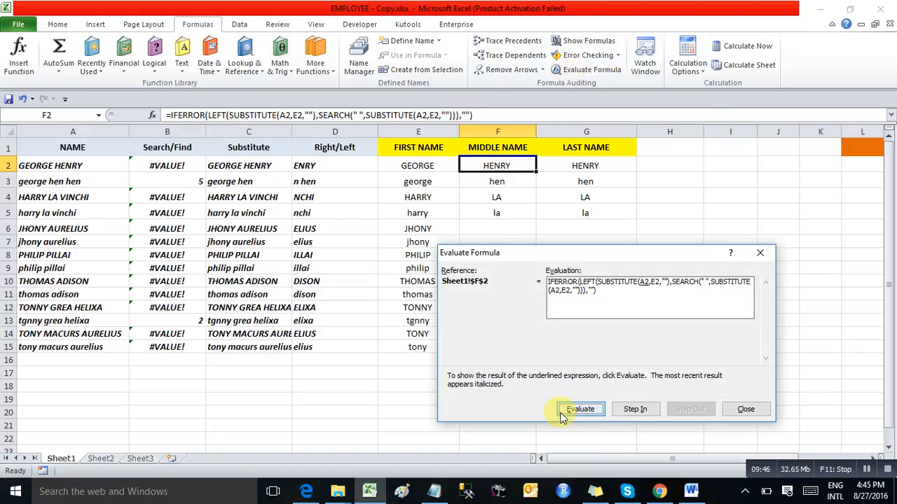
{"action": "left_click", "coordinate": [568, 415]}
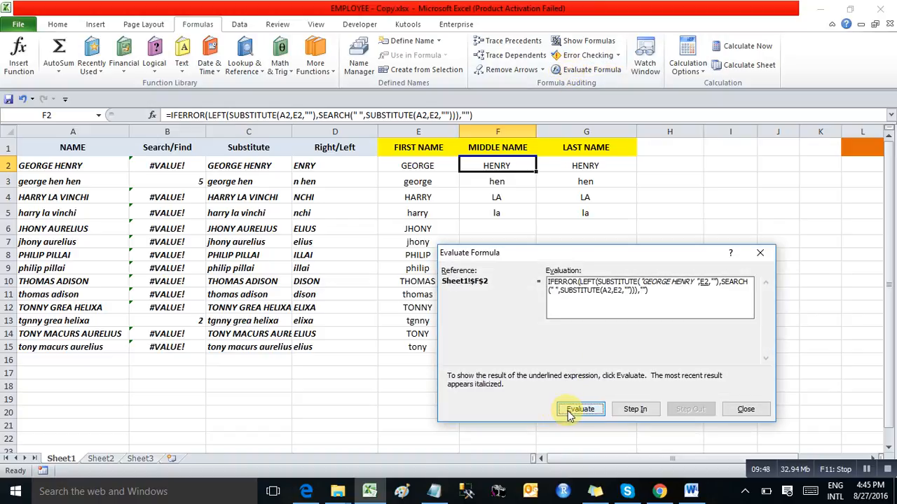
{"action": "left_click", "coordinate": [569, 415]}
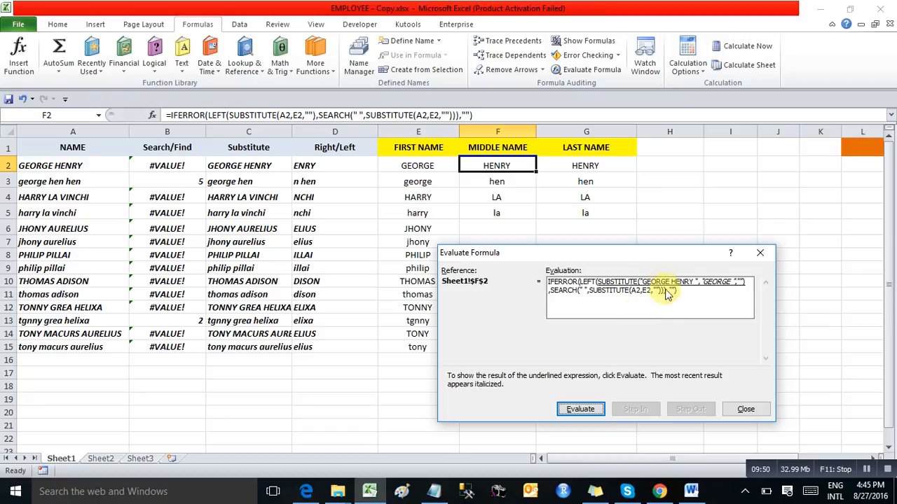
{"action": "left_click", "coordinate": [576, 409]}
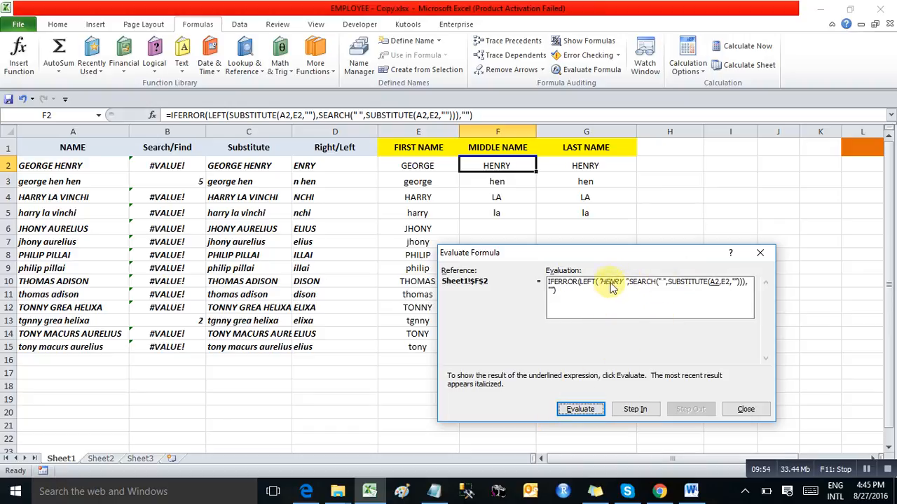
{"action": "left_click", "coordinate": [578, 409]}
{"action": "left_click", "coordinate": [580, 410]}
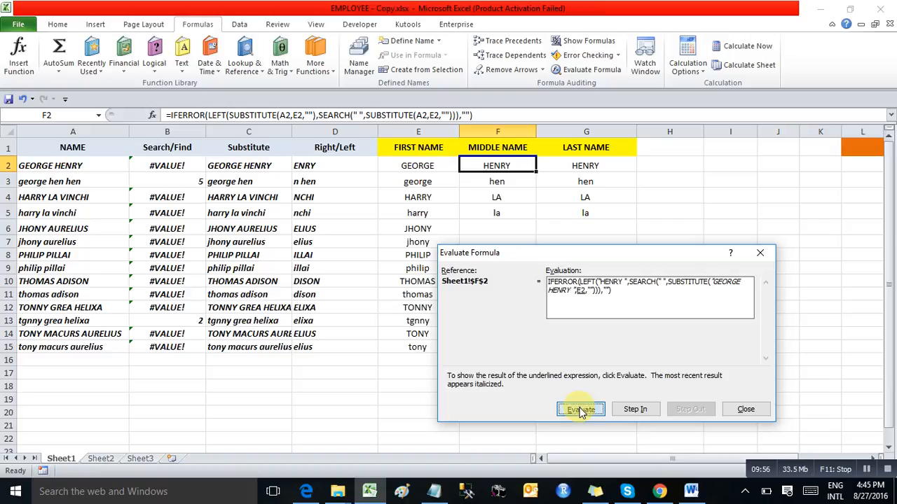
{"action": "left_click", "coordinate": [580, 410]}
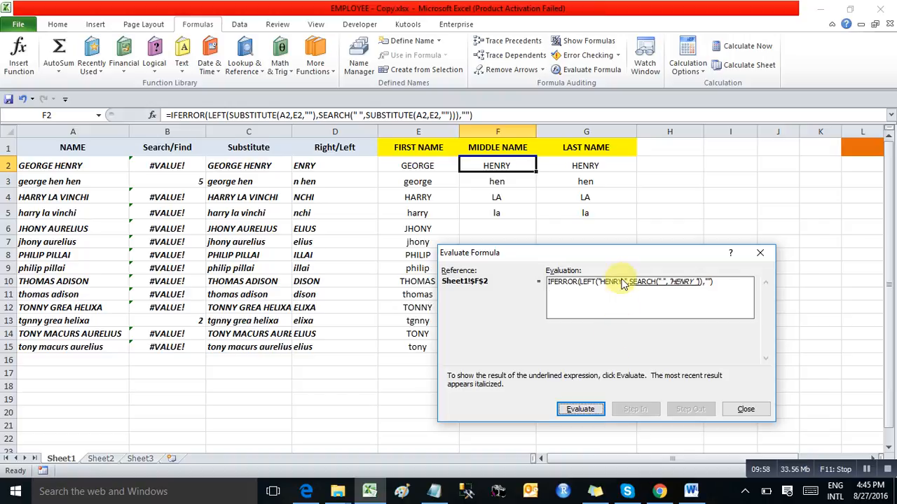
{"action": "left_click", "coordinate": [579, 410]}
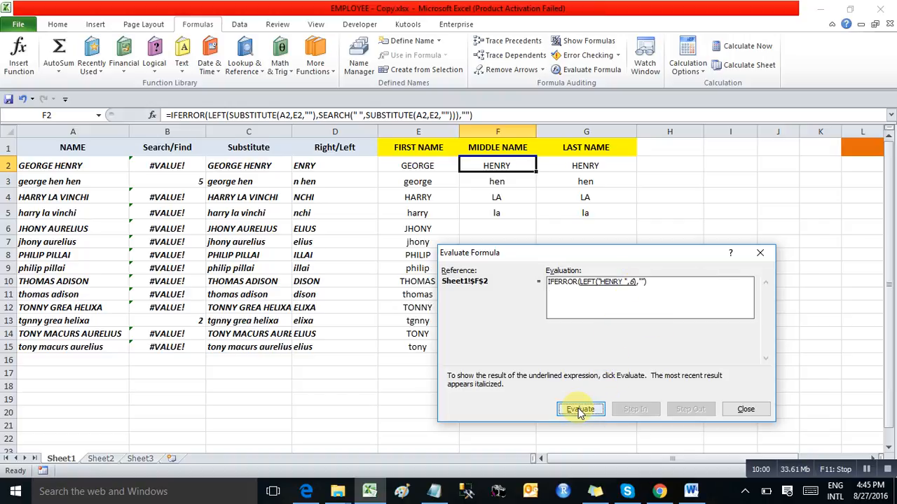
{"action": "left_click", "coordinate": [580, 409]}
{"action": "left_click", "coordinate": [580, 410]}
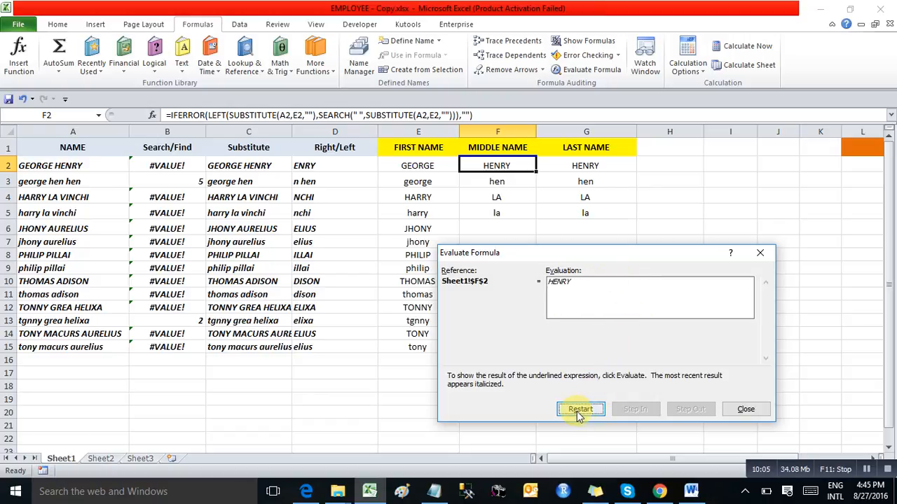
{"action": "left_click", "coordinate": [746, 409]}
Check the MIDDLE NAME column and clear the trial IFERROR formulas from G2:G15.
{"action": "key", "text": "Down"}
{"action": "key", "text": "Down"}
{"action": "key", "text": "ctrl+Down"}
{"action": "key", "text": "ctrl+Up"}
{"action": "key", "text": "Right"}
{"action": "key", "text": "Left"}
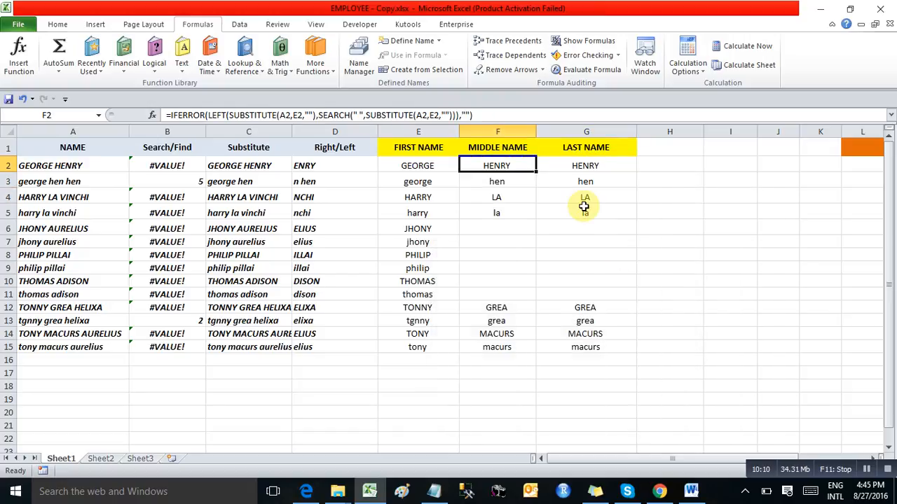
{"action": "key", "text": "Right"}
{"action": "key", "text": "ctrl+shift+Down"}
{"action": "key", "text": "Delete"}
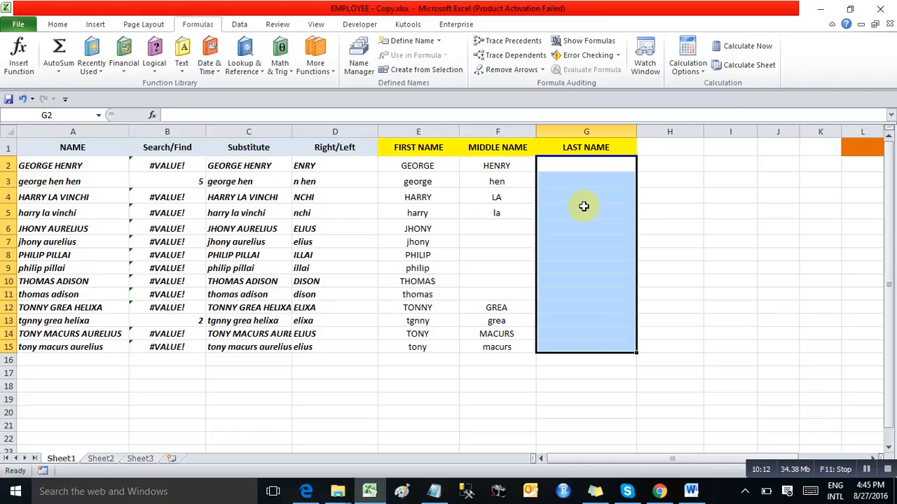
Enter =SUBSTITUTE(A2,E2&F2,"") in G2 to extract the last name.
{"action": "type", "text": "=sub"}
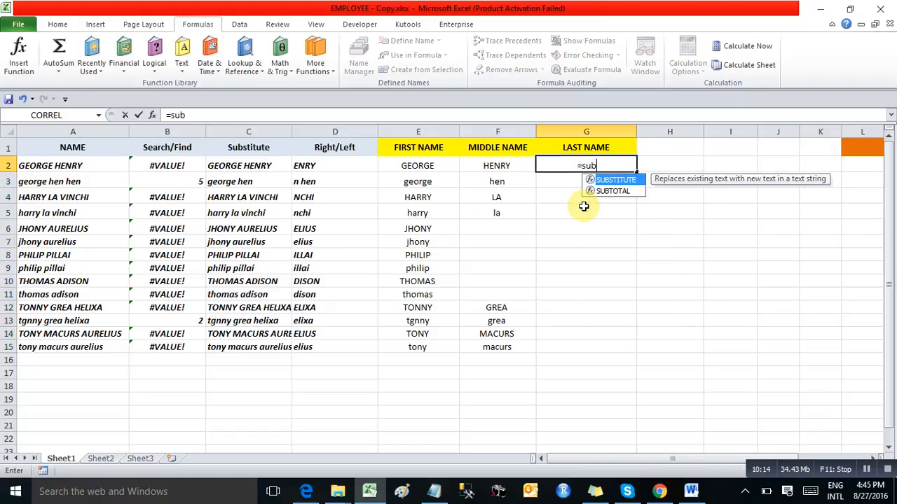
{"action": "key", "text": "Tab"}
{"action": "key", "text": "Left"}
{"action": "key", "text": "Left"}
{"action": "key", "text": "Left"}
{"action": "key", "text": "Left"}
{"action": "key", "text": "Left"}
{"action": "key", "text": "Left"}
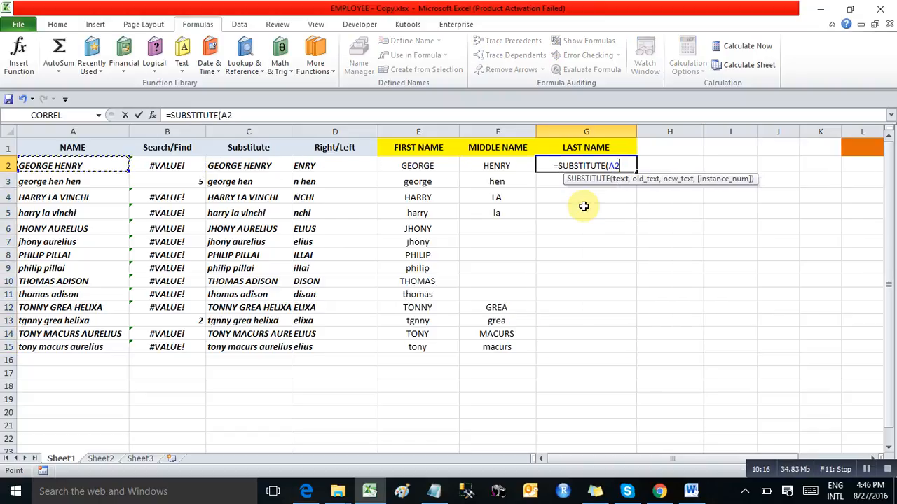
{"action": "type", "text": ","}
{"action": "key", "text": "Left"}
{"action": "key", "text": "Left"}
{"action": "type", "text": ","}
{"action": "key", "text": "BackSpace"}
{"action": "type", "text": "&"}
{"action": "key", "text": "Left"}
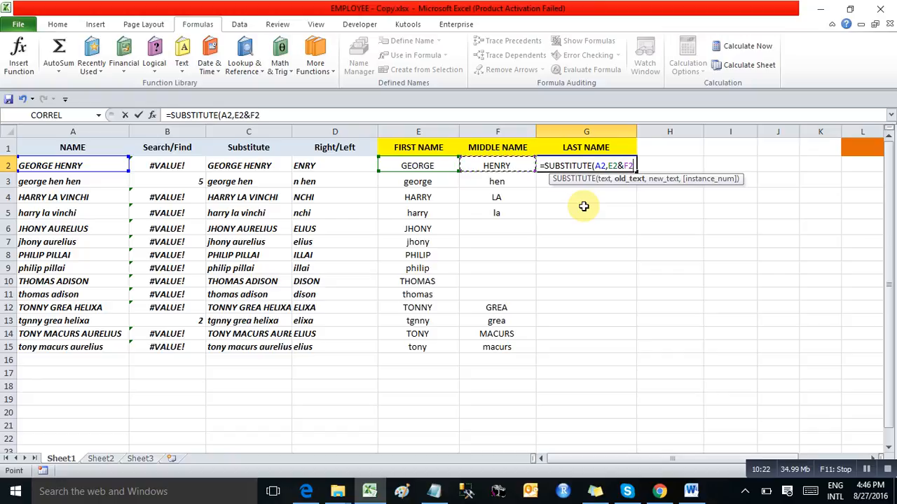
{"action": "type", "text": ","}
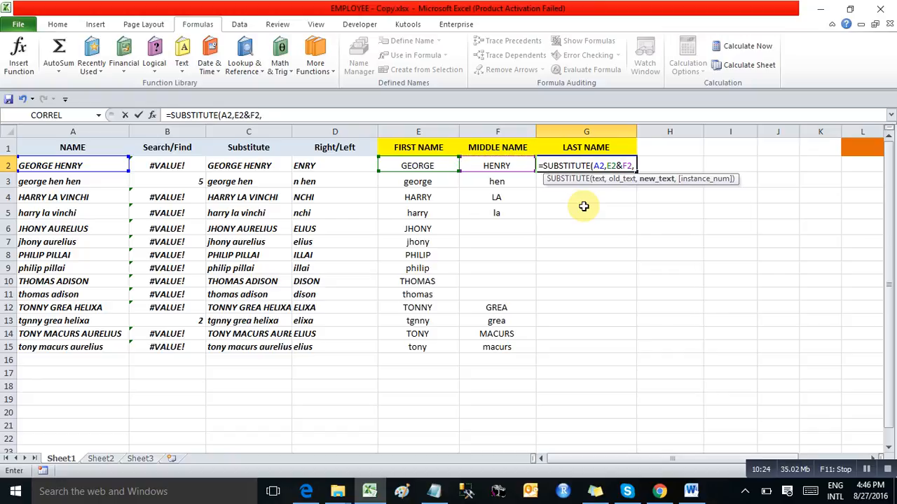
{"action": "type", "text": "\"\")"}
{"action": "key", "text": "Return"}
Fill G2's SUBSTITUTE formula down to G15.
{"action": "key", "text": "Left"}
{"action": "key", "text": "ctrl+Down"}
{"action": "key", "text": "Right"}
{"action": "key", "text": "ctrl+shift+Up"}
{"action": "key", "text": "ctrl+d"}
{"action": "key", "text": "Up"}
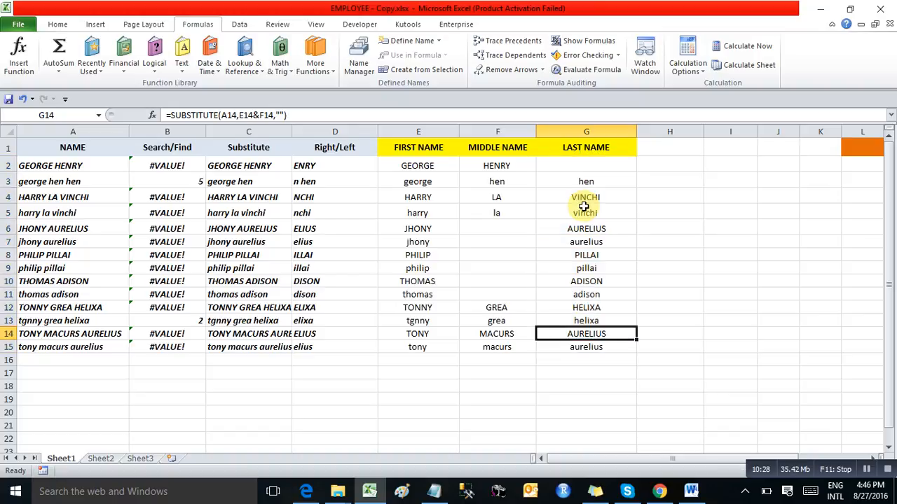
Examine the LAST NAME results up column G and compare them with the first and middle name columns, ending in F9.
{"action": "key", "text": "Up"}
{"action": "key", "text": "Up"}
{"action": "key", "text": "Up"}
{"action": "key", "text": "Up"}
{"action": "key", "text": "Up"}
{"action": "key", "text": "Up"}
{"action": "key", "text": "Up"}
{"action": "key", "text": "Up"}
{"action": "key", "text": "Up"}
{"action": "key", "text": "Left"}
{"action": "key", "text": "Left"}
{"action": "key", "text": "Up"}
{"action": "key", "text": "Up"}
{"action": "key", "text": "Up"}
{"action": "key", "text": "Right"}
{"action": "key", "text": "Down"}
{"action": "key", "text": "Down"}
{"action": "key", "text": "Down"}
{"action": "key", "text": "Down"}
{"action": "key", "text": "Down"}
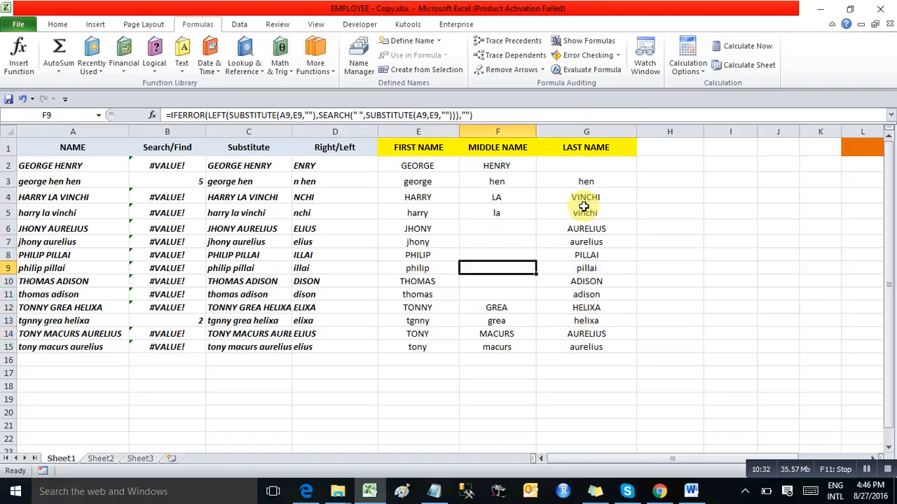
Check the bottom of the MIDDLE NAME column and review the Substitute and Right/Left columns, ending in D3.
{"action": "key", "text": "ctrl+Down"}
{"action": "key", "text": "Left"}
{"action": "key", "text": "Left"}
{"action": "key", "text": "Left"}
{"action": "key", "text": "Up"}
{"action": "key", "text": "ctrl+Up"}
{"action": "key", "text": "Right"}
{"action": "key", "text": "Down"}
{"action": "key", "text": "Down"}
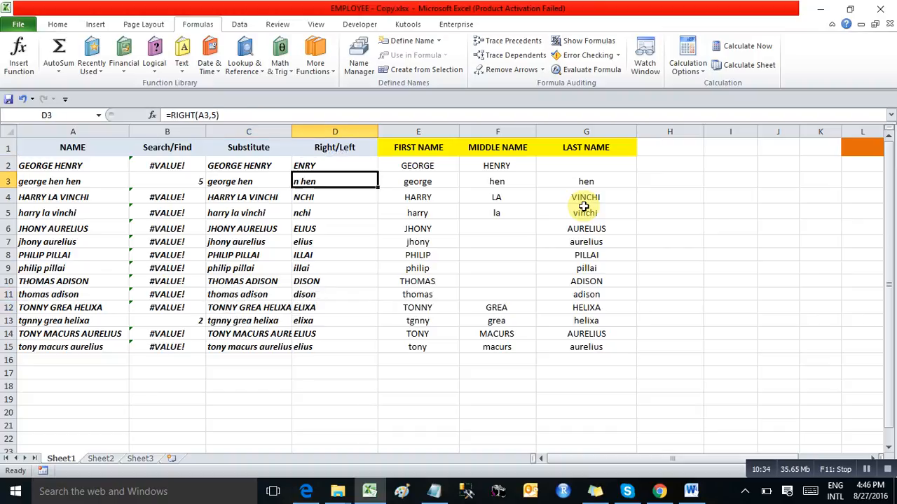
{"action": "key", "text": "Right"}
{"action": "key", "text": "Right"}
{"action": "key", "text": "Right"}
{"action": "key", "text": "Right"}
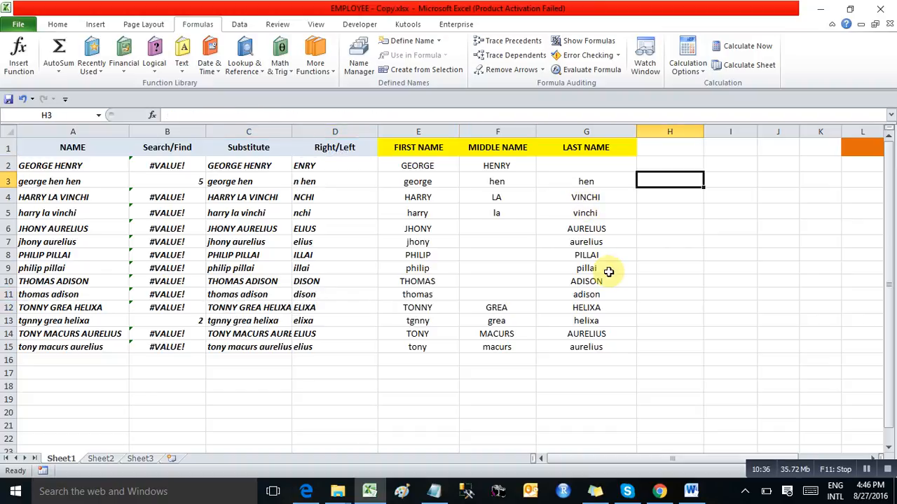
{"action": "key", "text": "Right"}
{"action": "key", "text": "Right"}
{"action": "key", "text": "Right"}
{"action": "key", "text": "Right"}
{"action": "key", "text": "Right"}
{"action": "key", "text": "Right"}
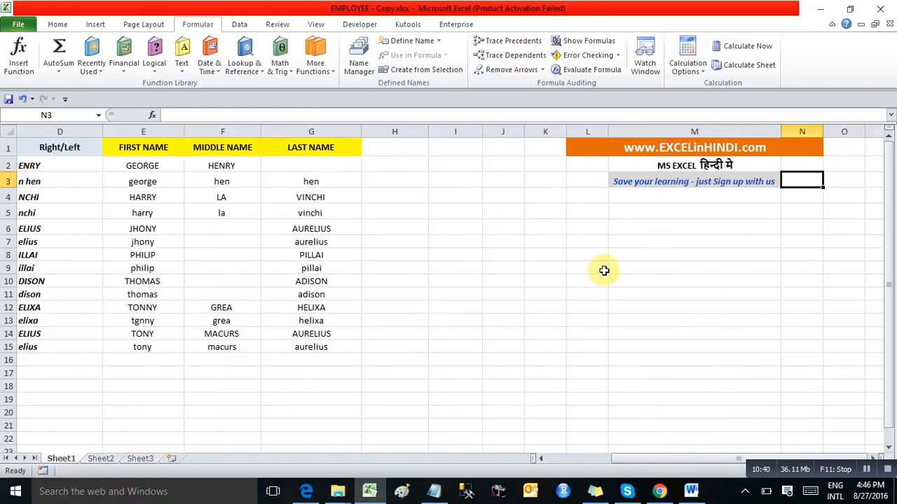